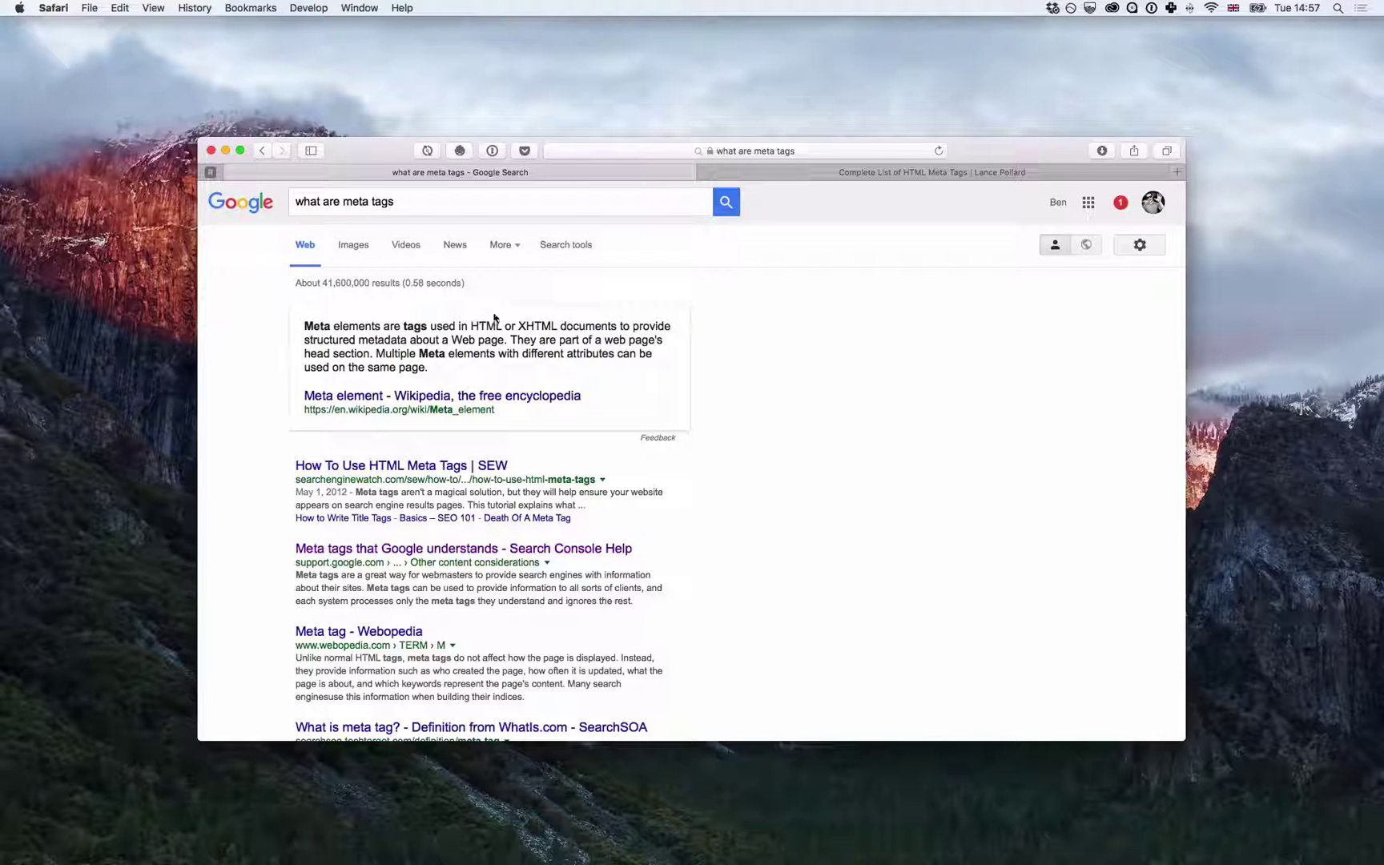
Step: Switch to the Complete List of HTML Meta Tags tab and view its Basic HTML Meta Tags sample
click(796, 169)
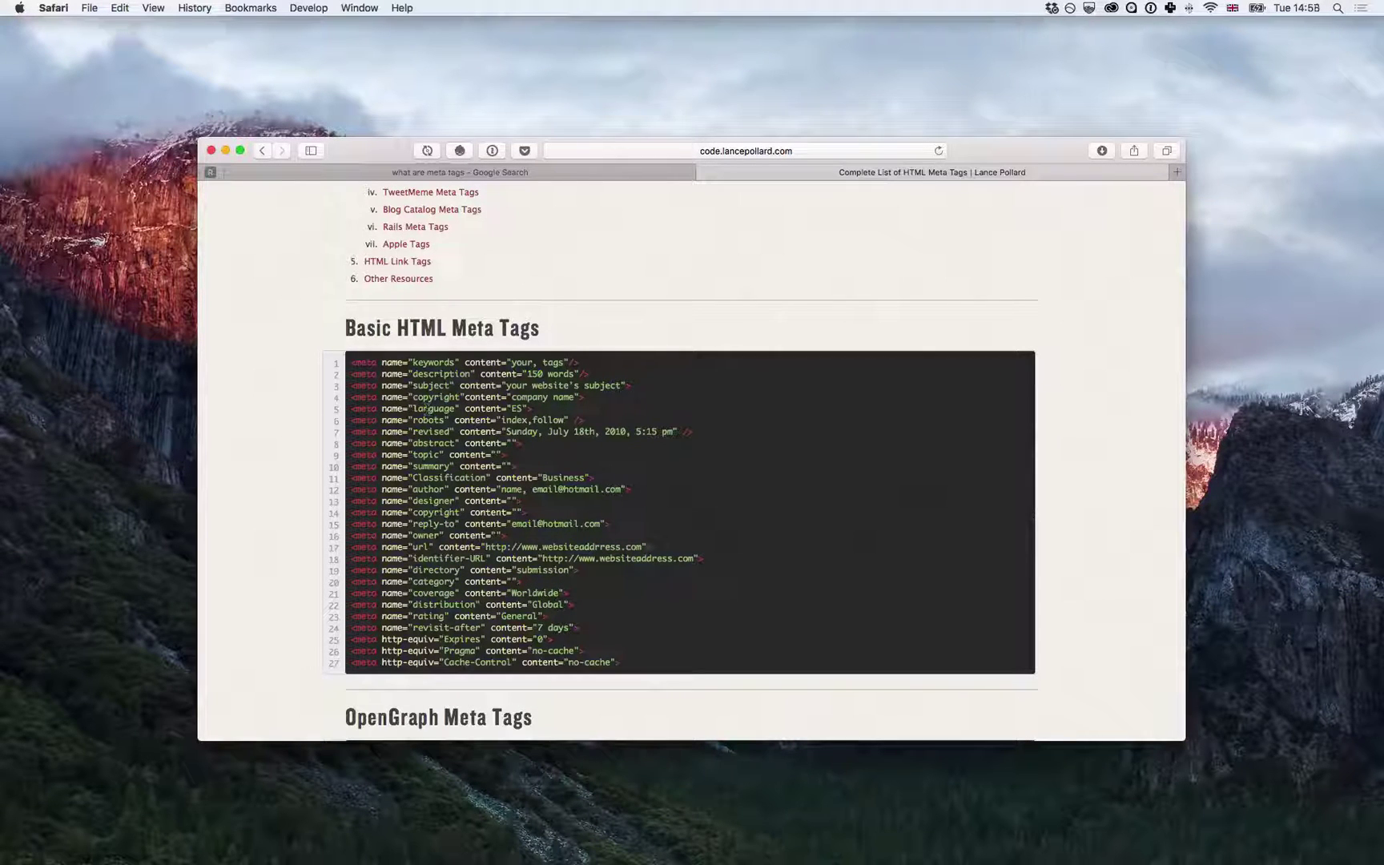
Step: Launch RapidWeaver 6 from Spotlight by searching 'ra'
key(super+space)
text(ra)
key(Return)
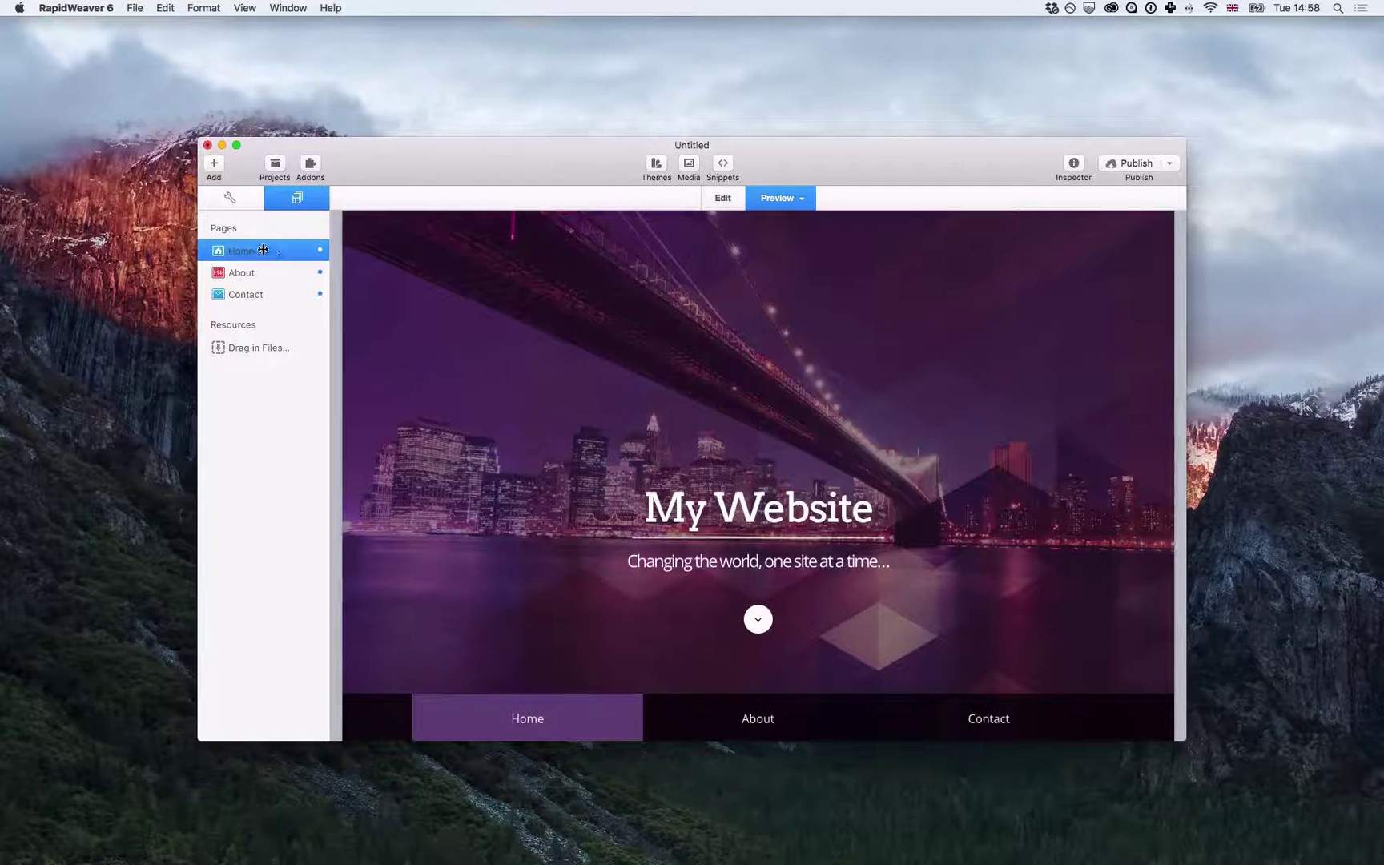
Step: Add a site-wide 'author' metatag in the Code settings with the author's full name as content
click(230, 199)
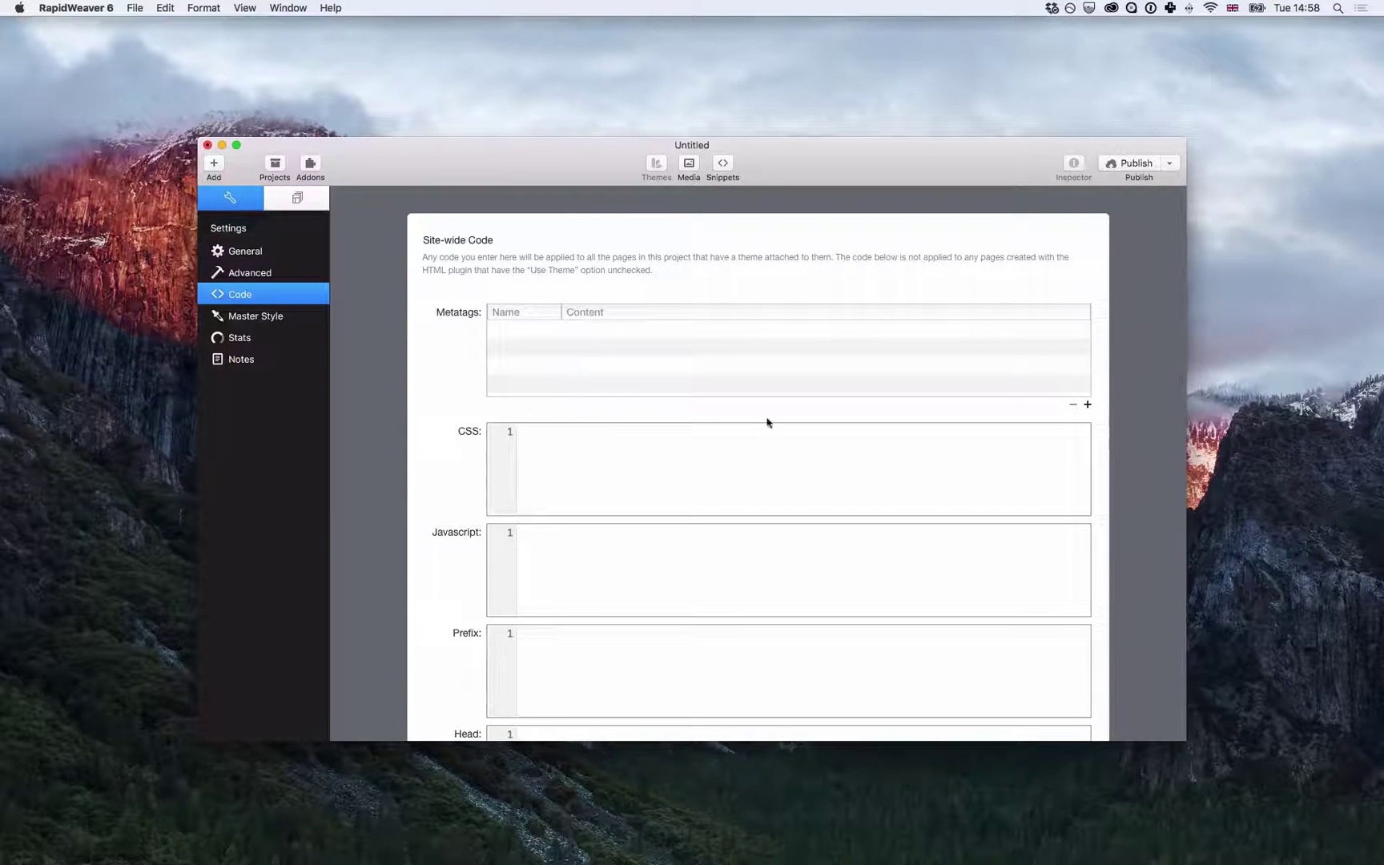
click(1087, 404)
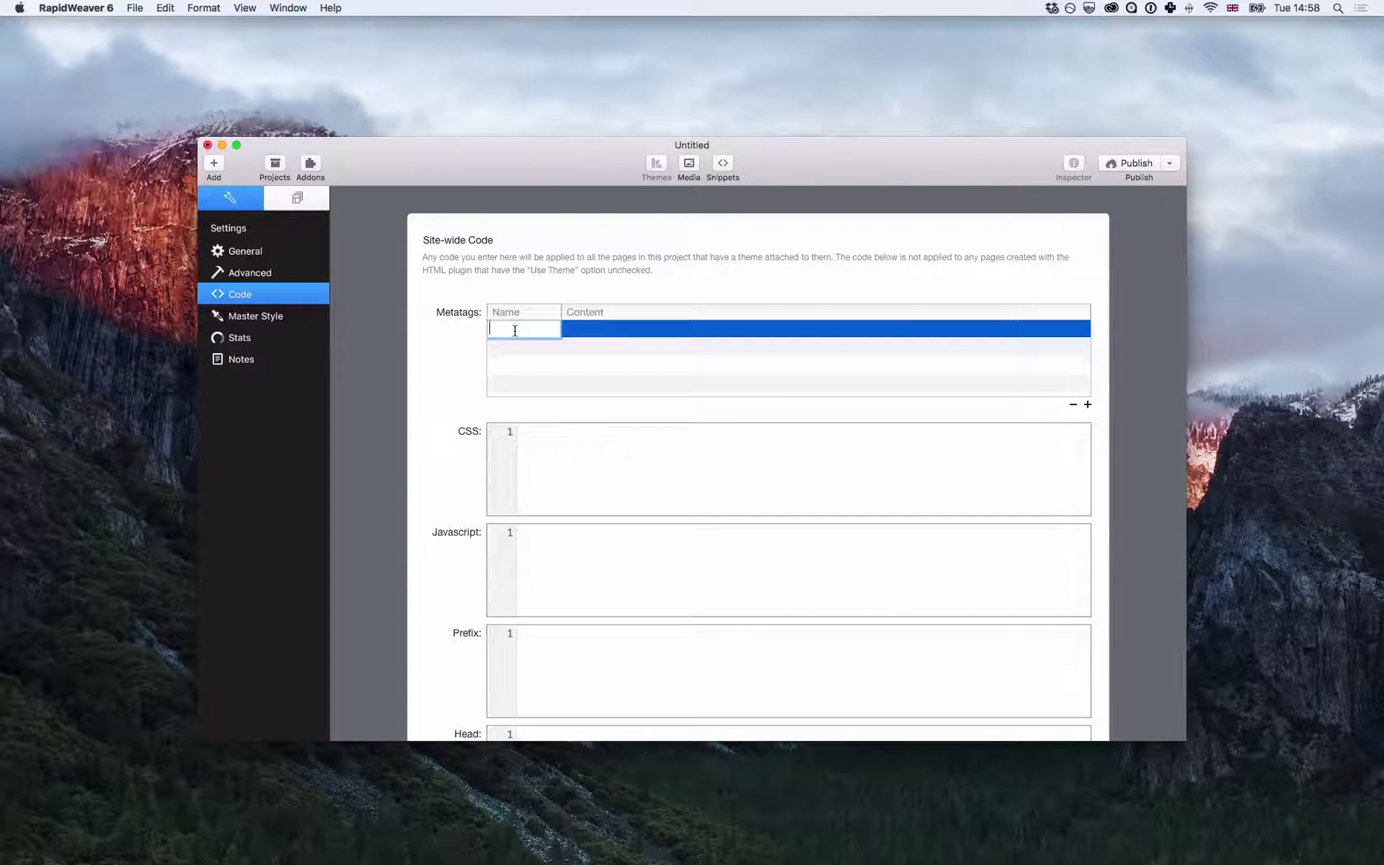
text(author)
key(Tab)
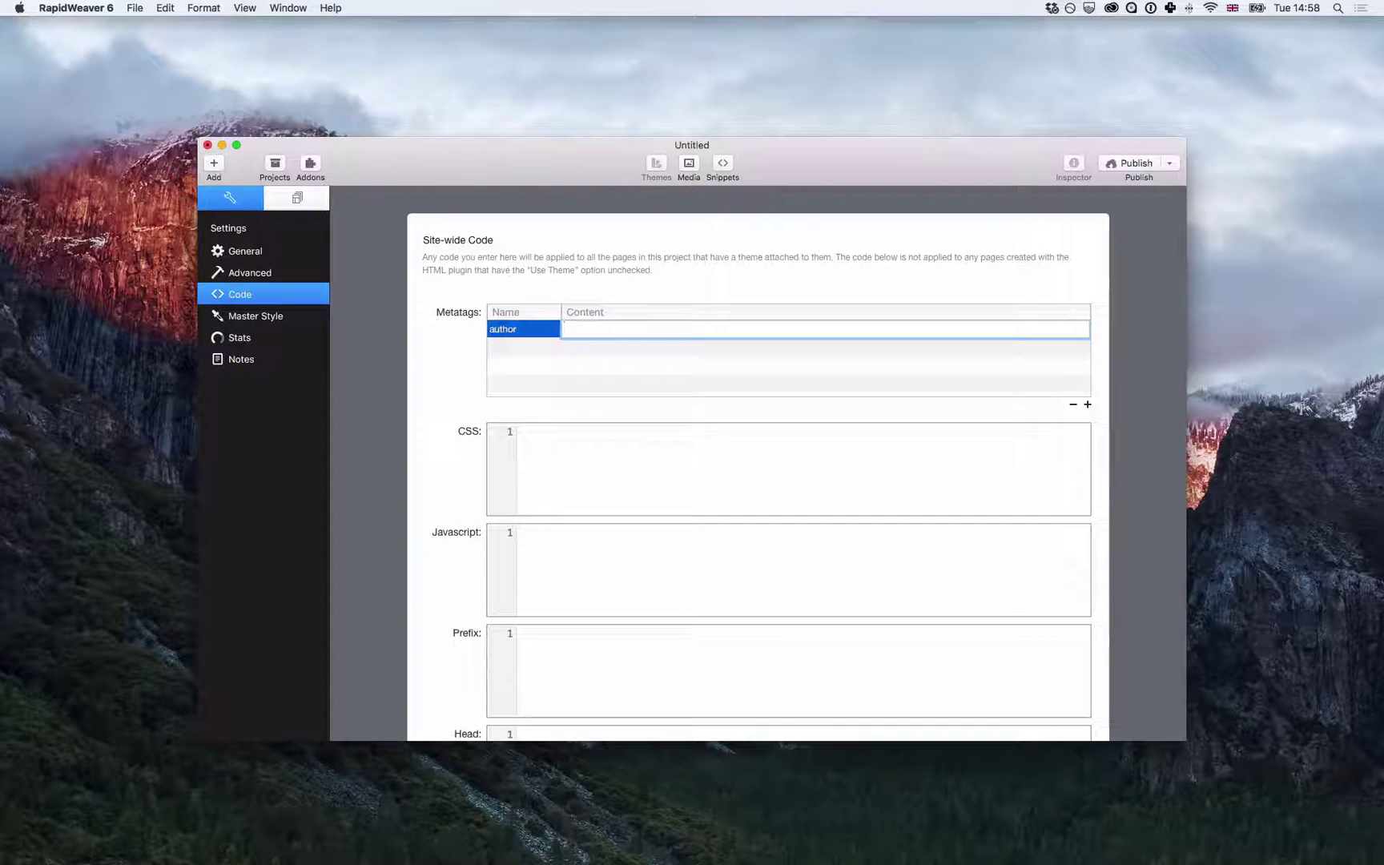
text(Be)
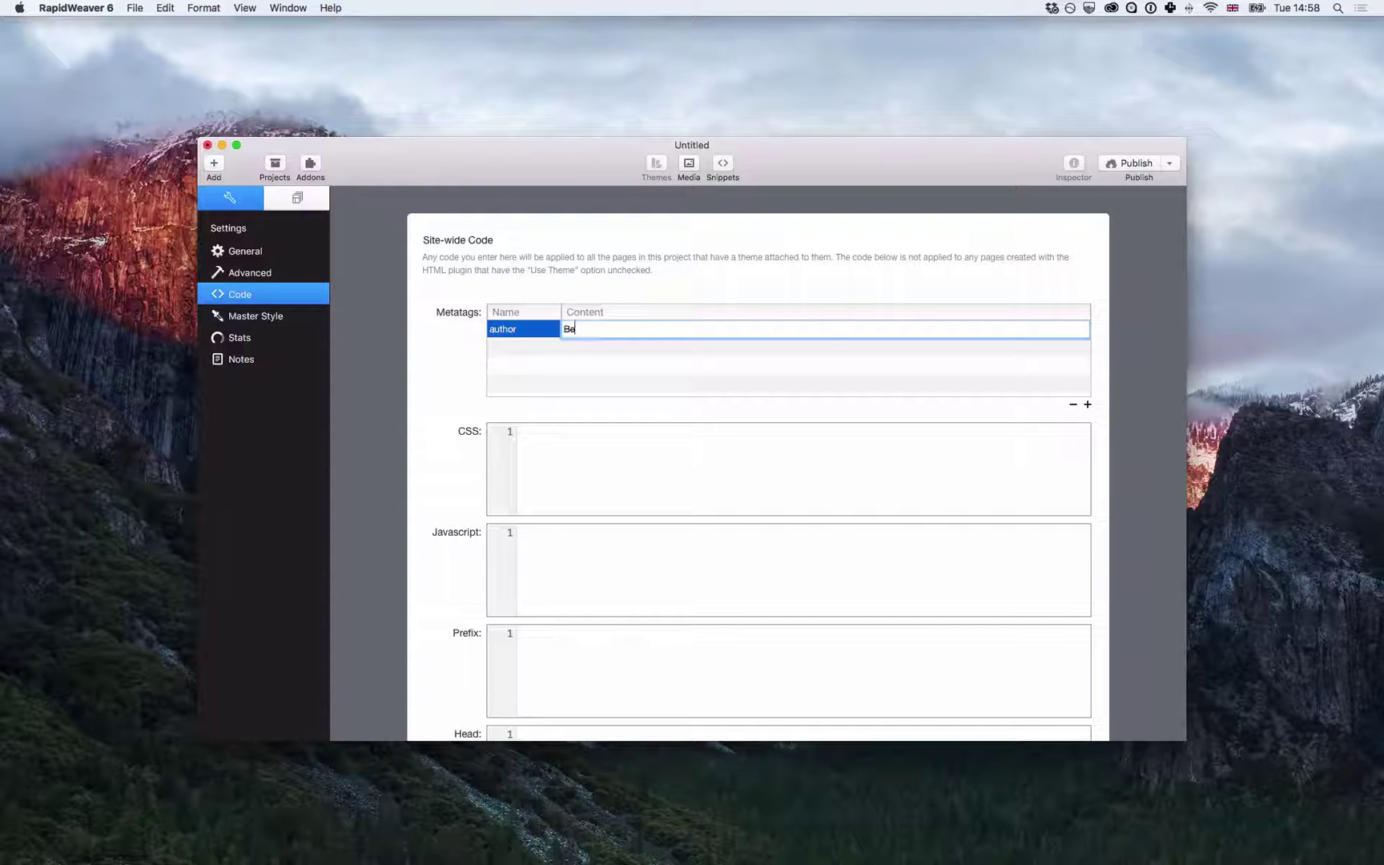
text(n Counsell)
click(545, 367)
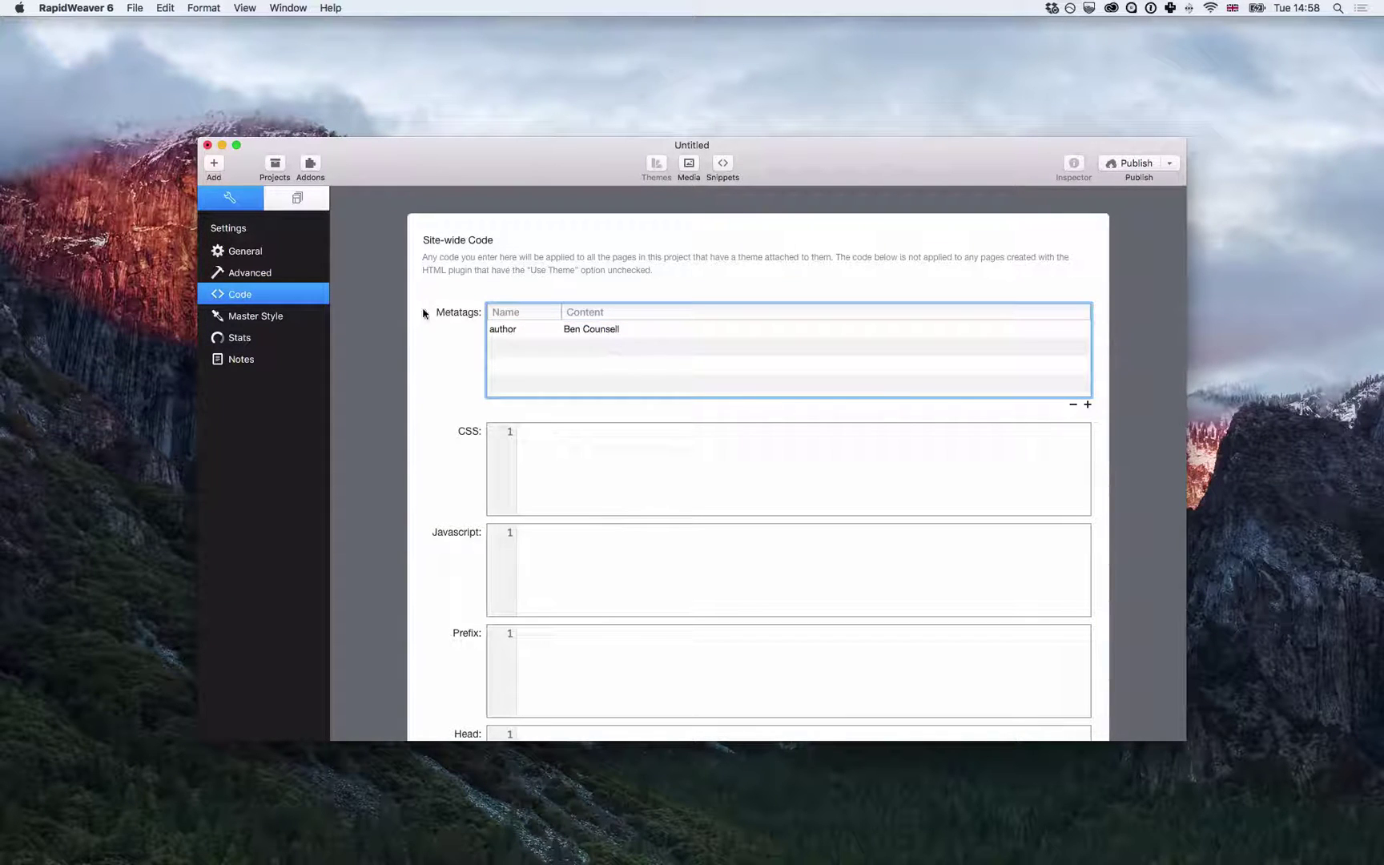
Step: Show the Home page's generated source and locate the author meta tag on line 10 inside the head
click(296, 200)
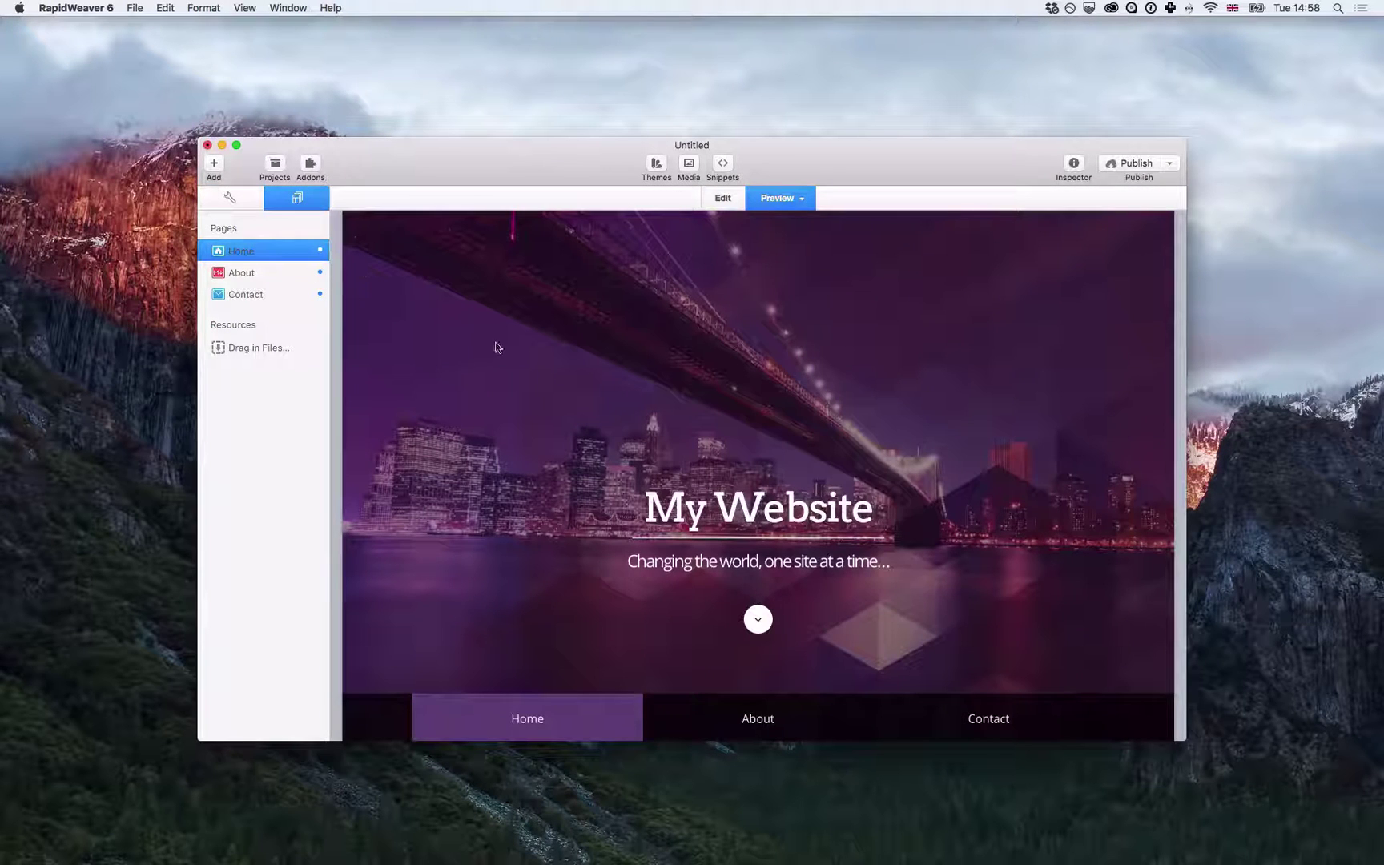
click(498, 346)
click(246, 7)
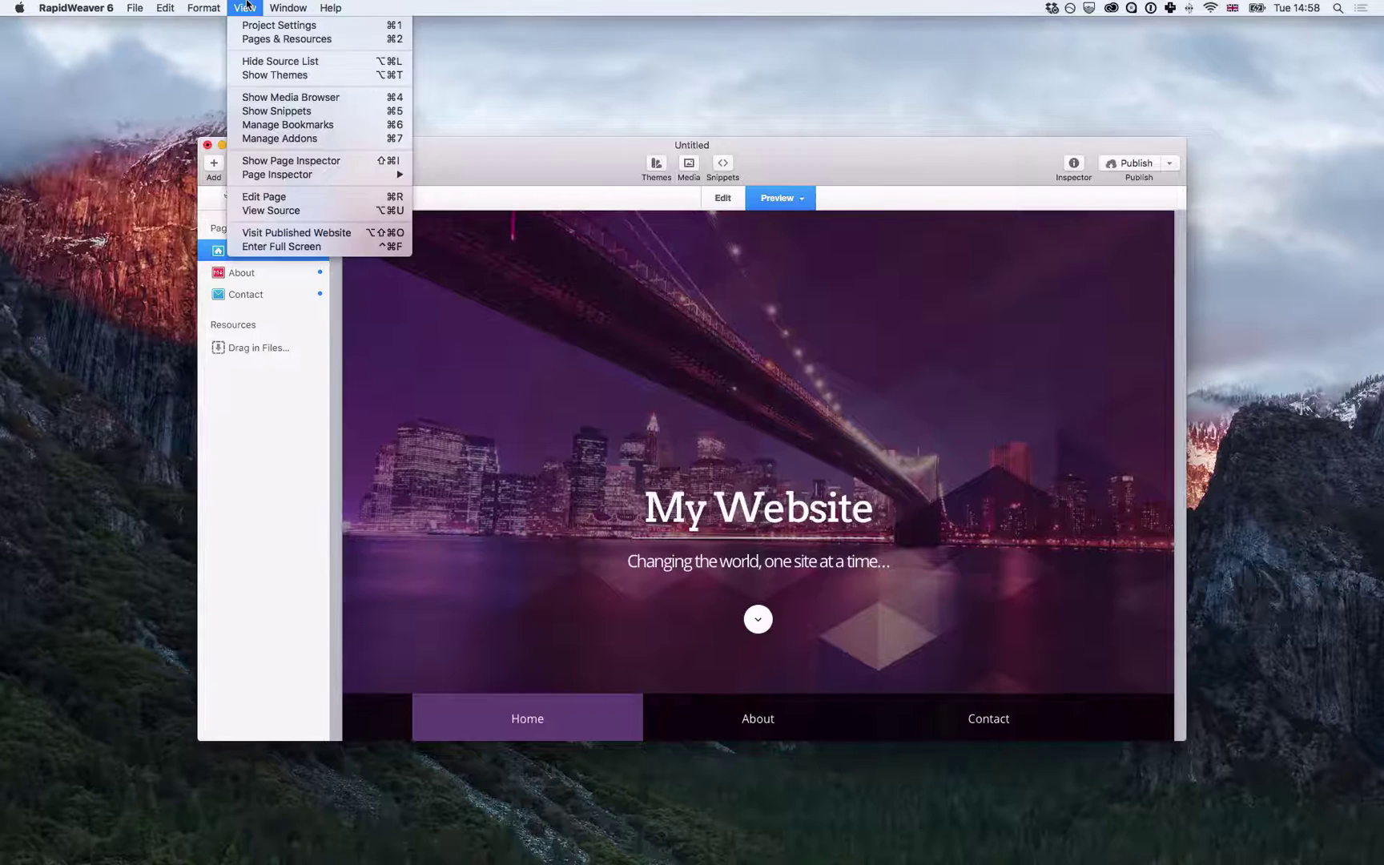
click(309, 211)
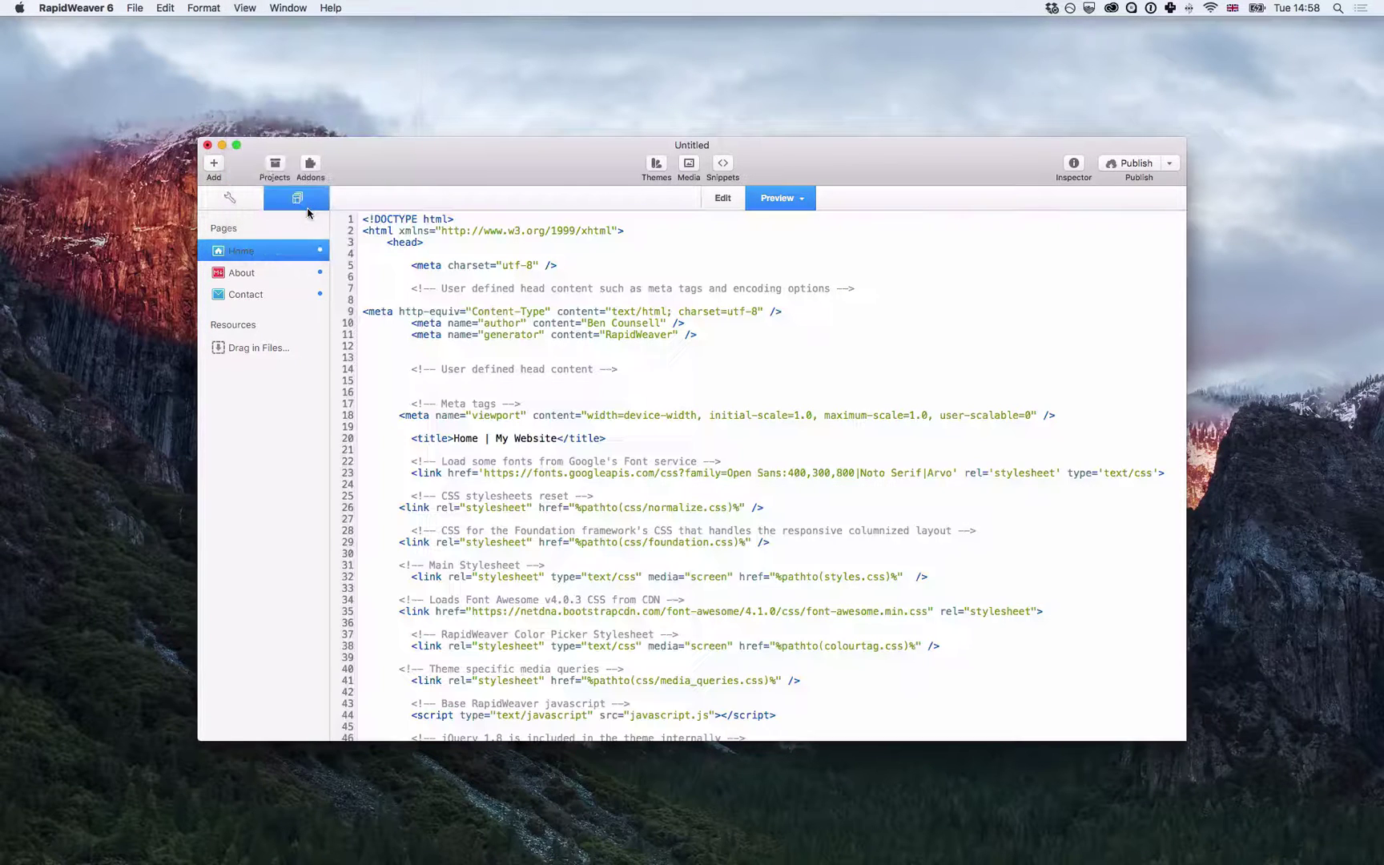
drag(473, 326, 648, 325)
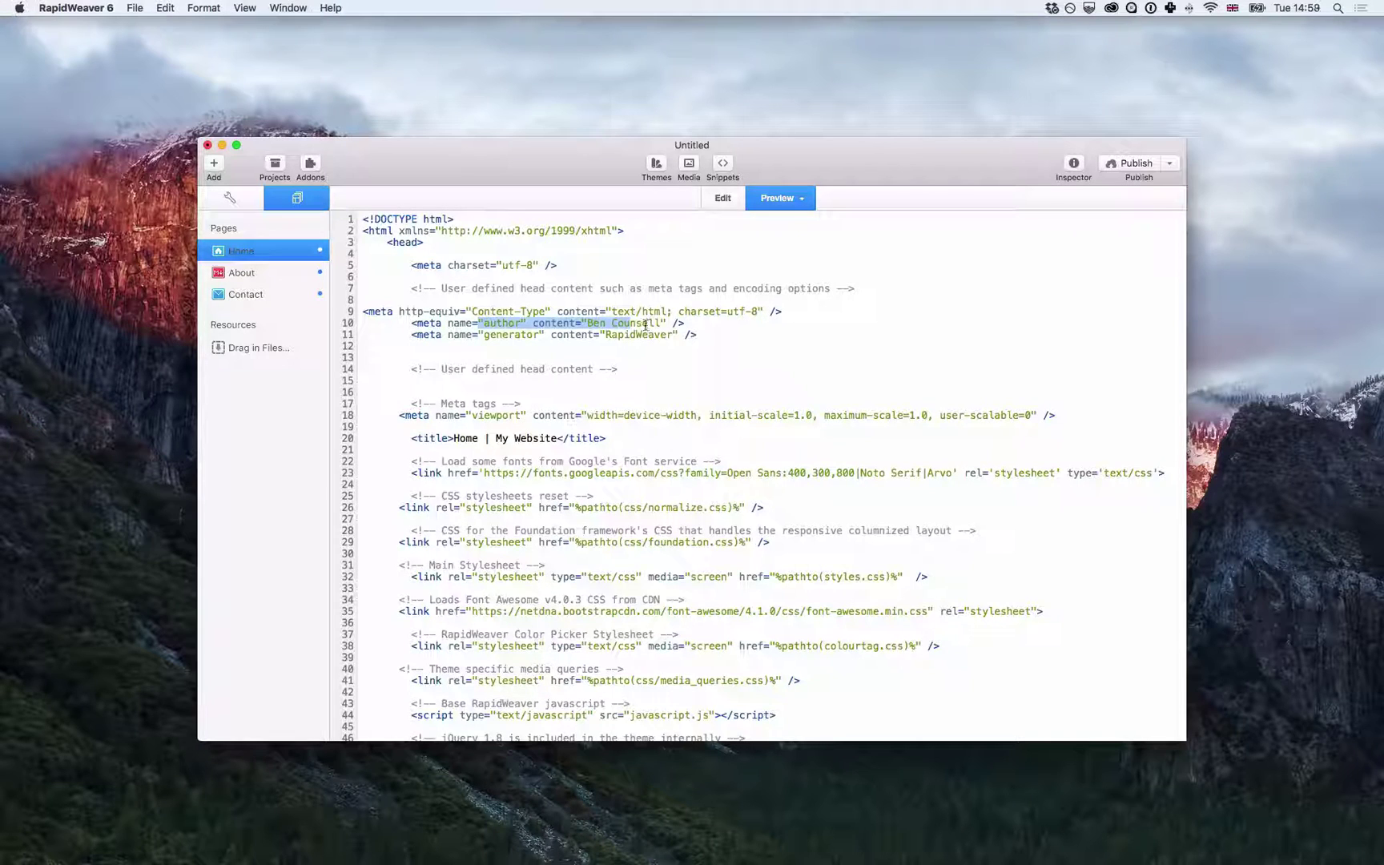
drag(424, 243, 387, 243)
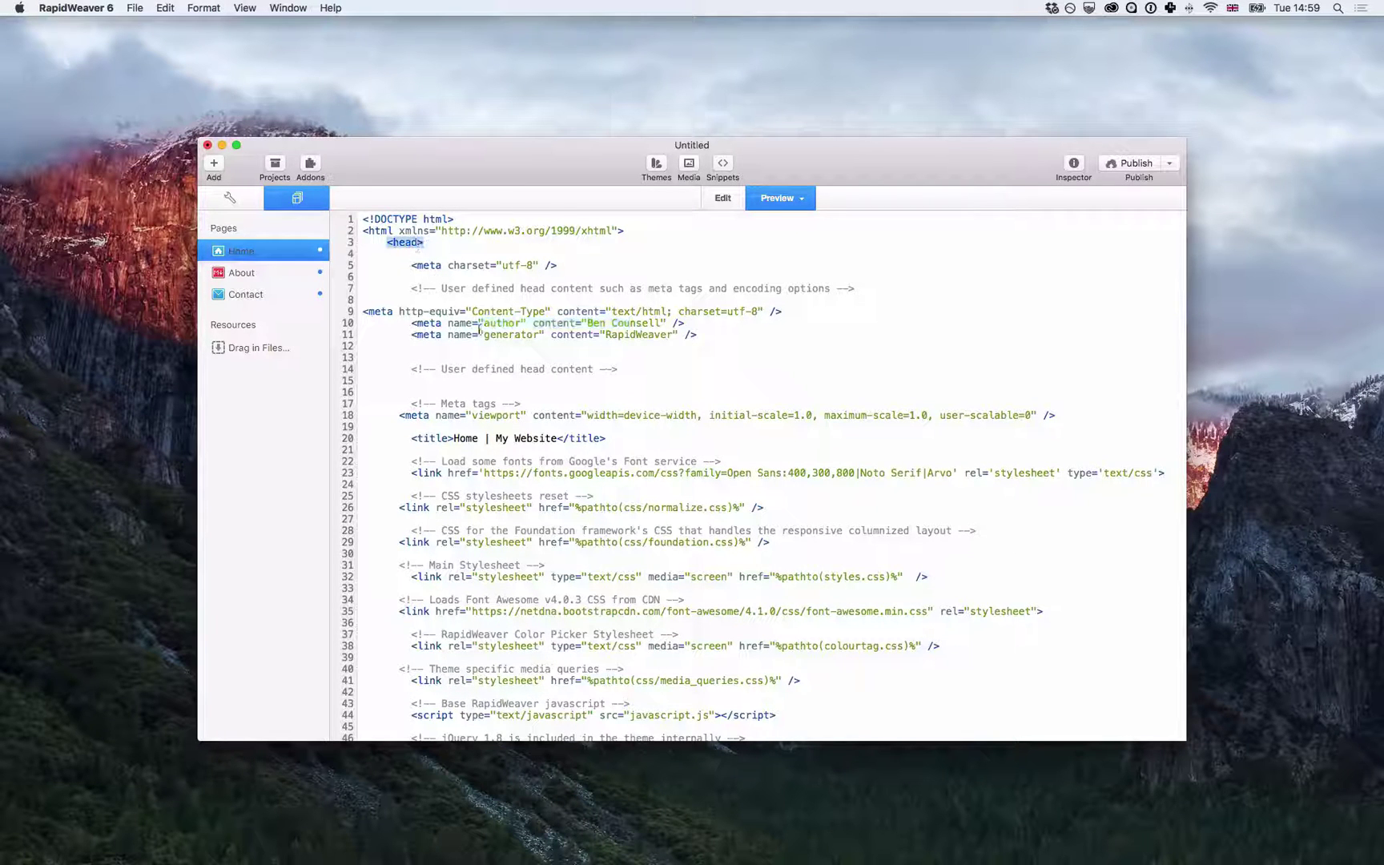
drag(479, 326, 565, 326)
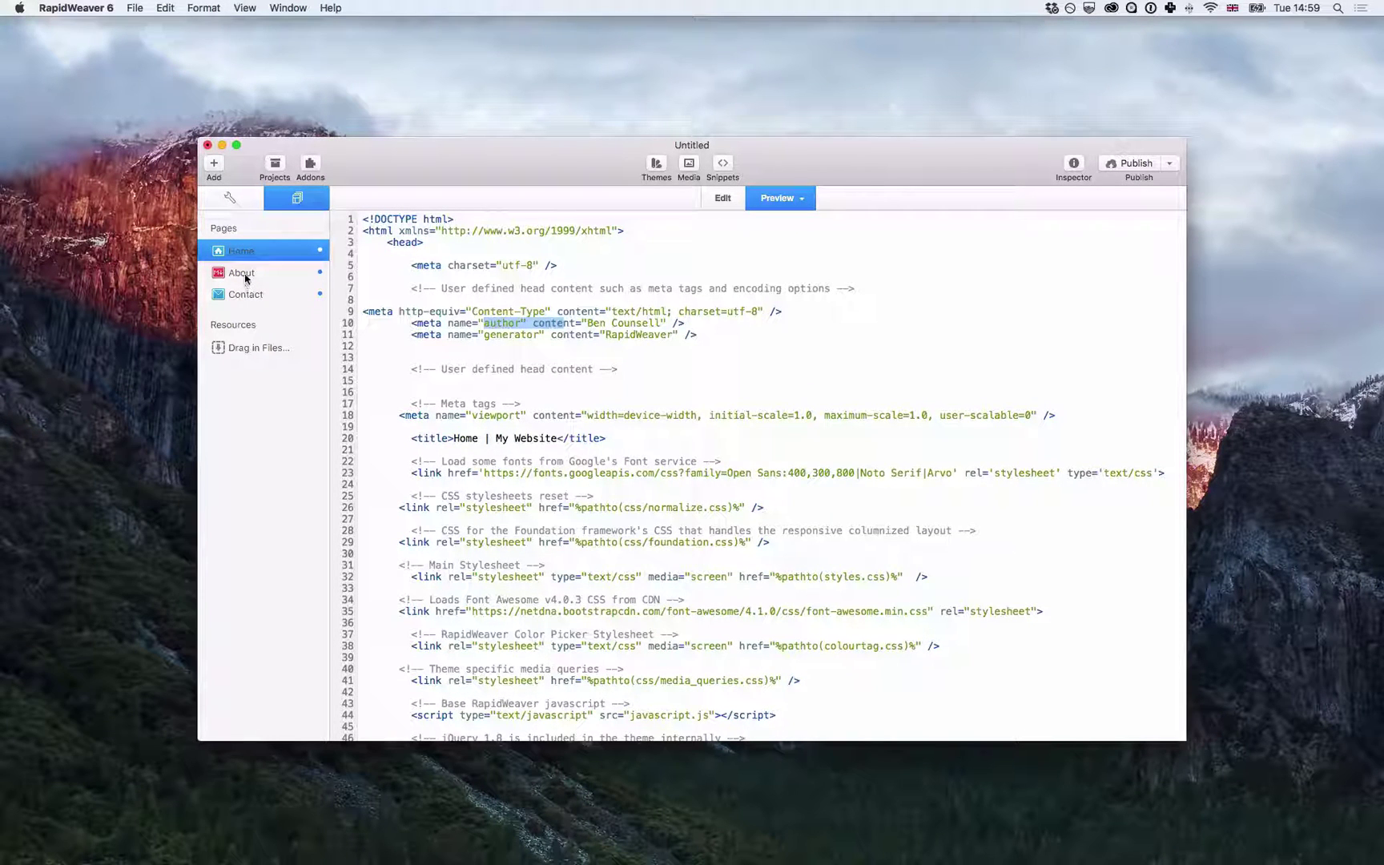
Step: Confirm the author meta tag also appears in the About and Contact sources, then return to Home
click(243, 274)
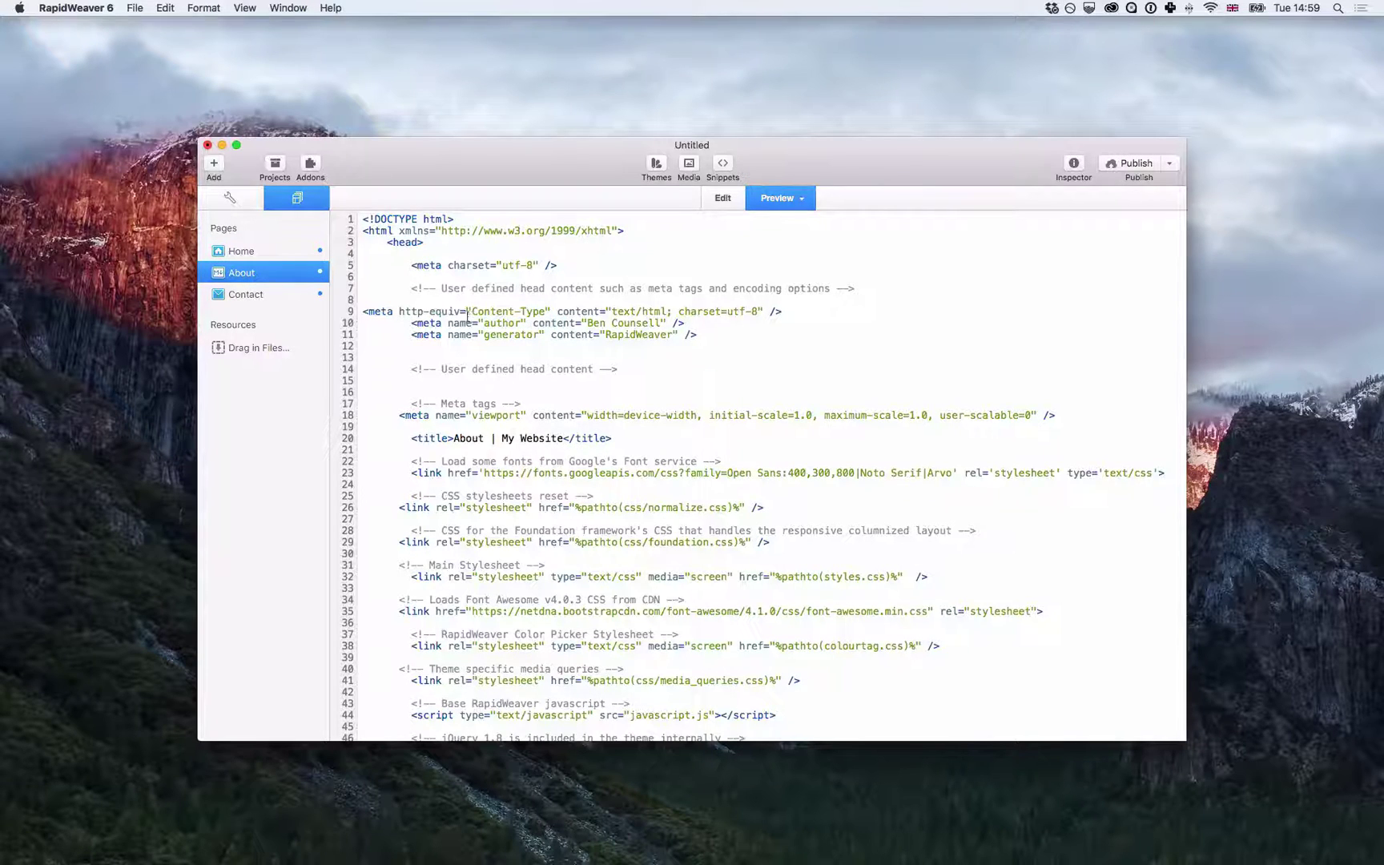
drag(460, 324, 652, 324)
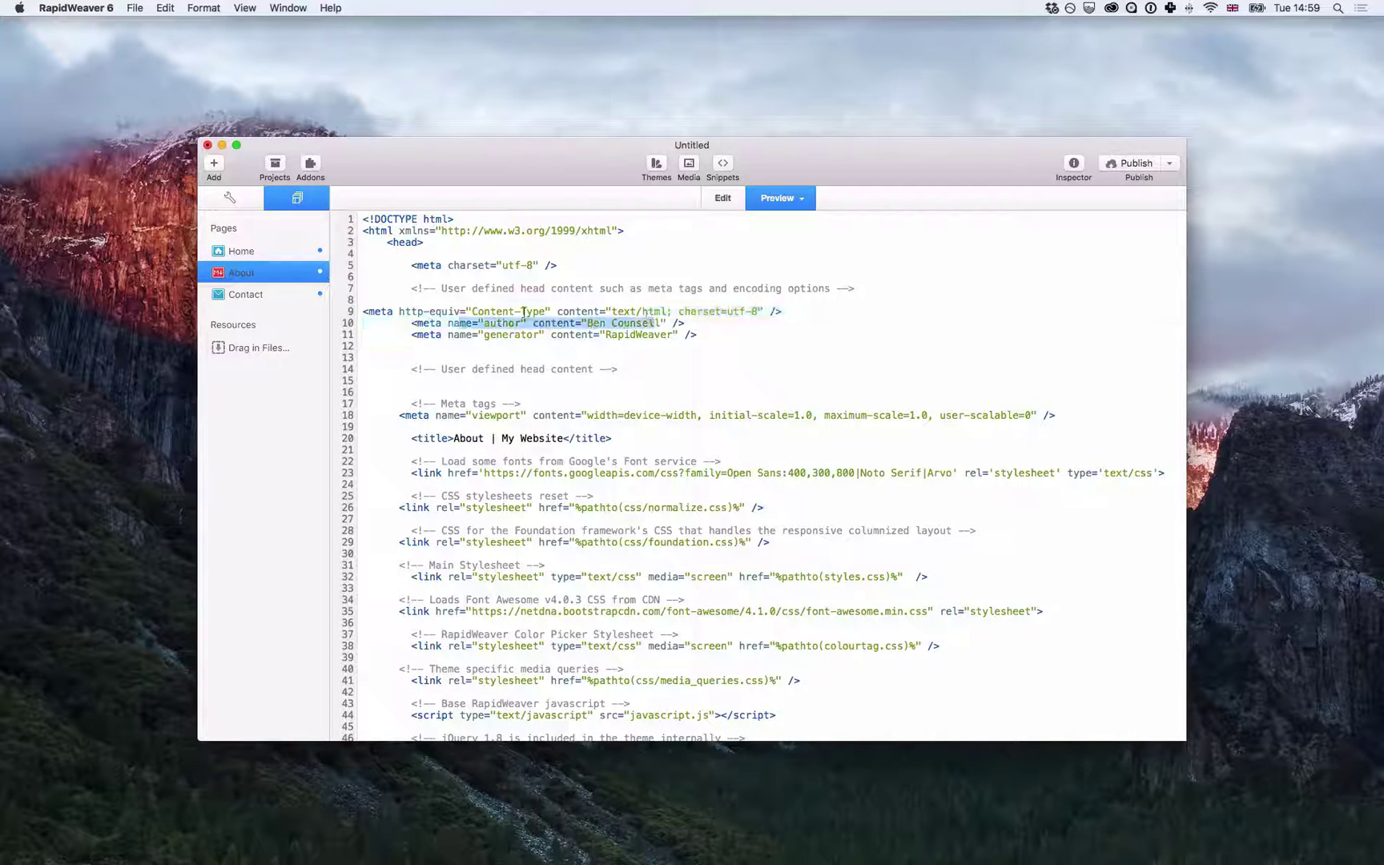
click(267, 297)
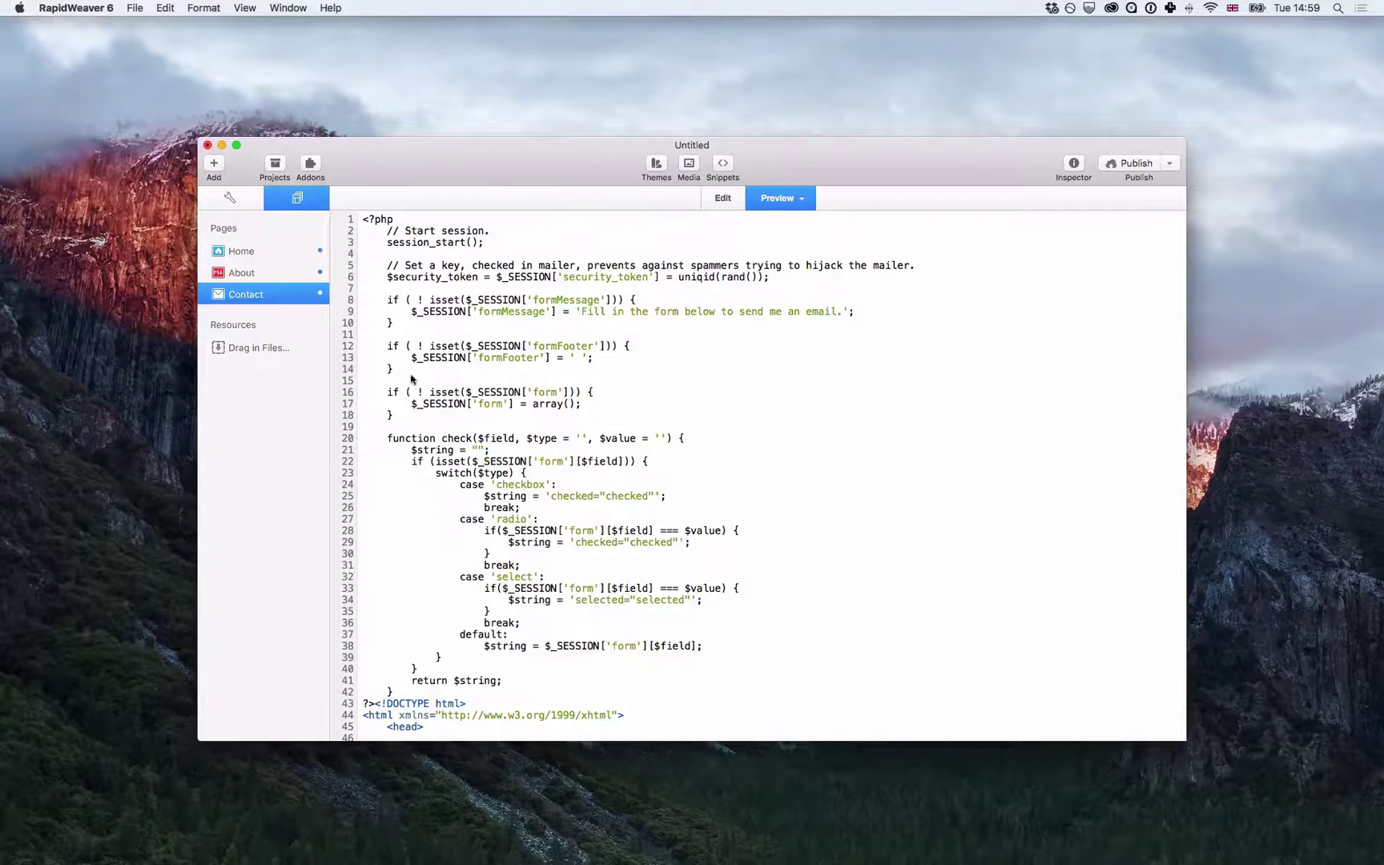
scroll(412, 379, down, 10)
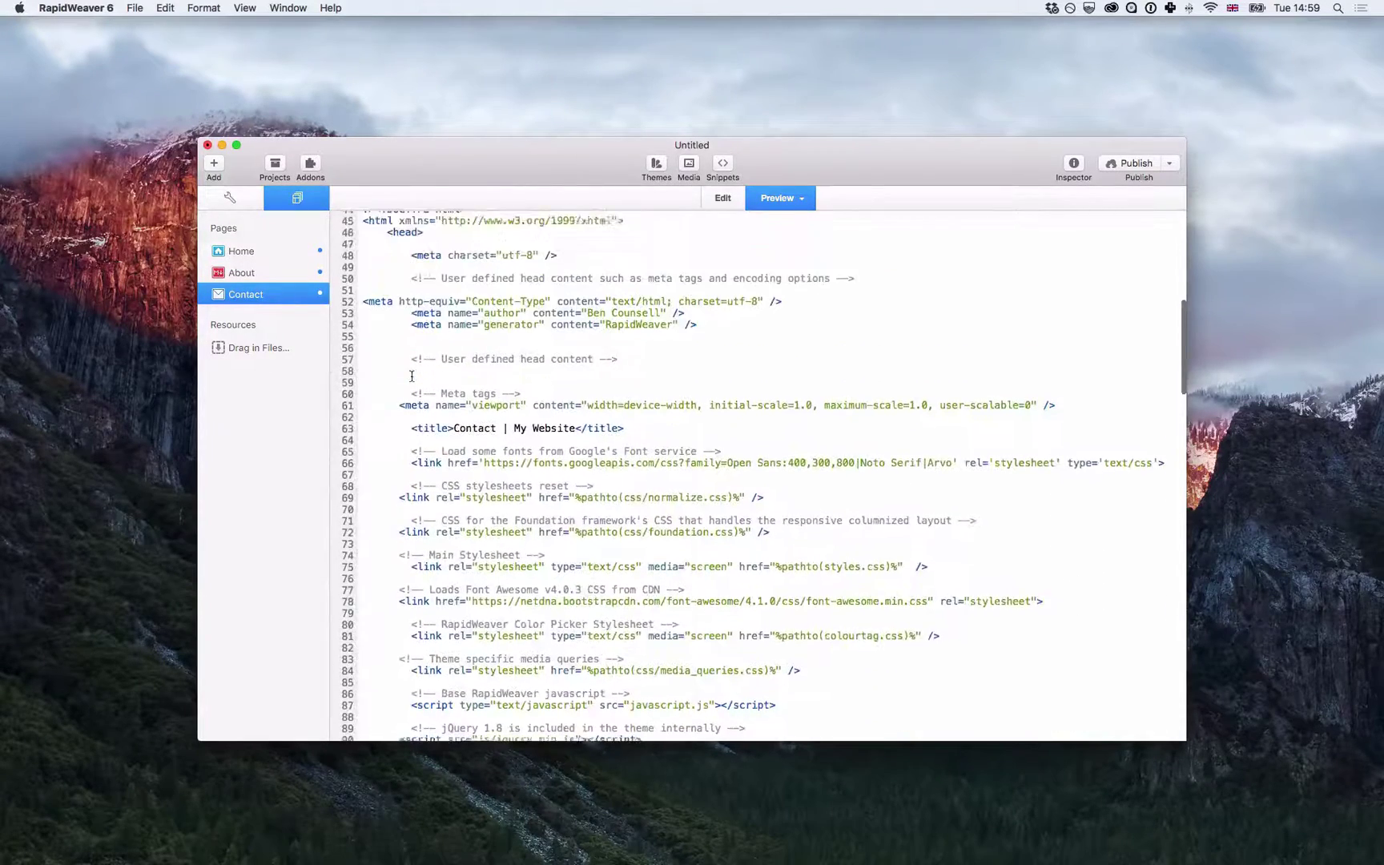
scroll(412, 375, up, 1)
drag(417, 325, 587, 324)
double_click(408, 244)
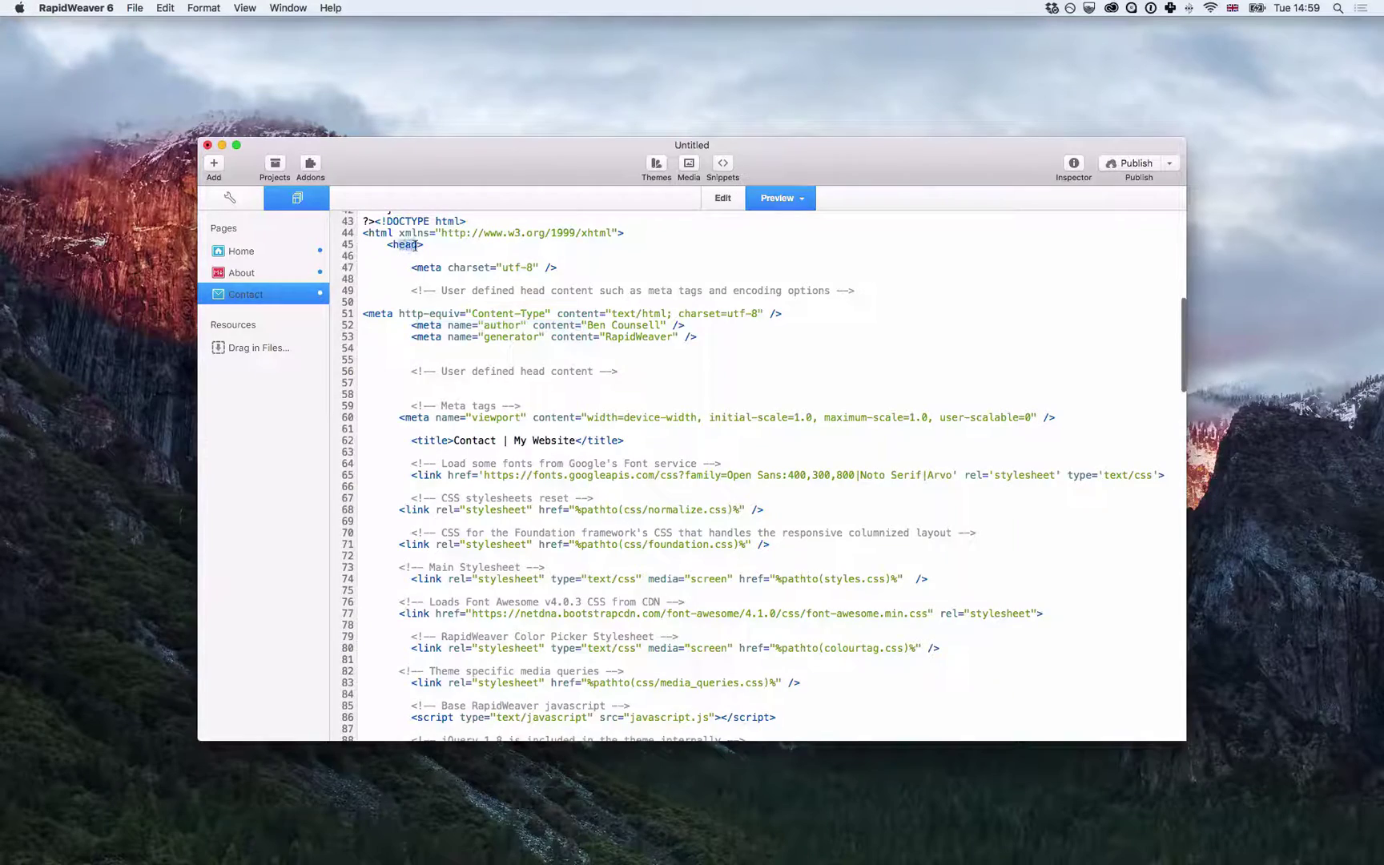
click(240, 251)
scroll(377, 333, up, 8)
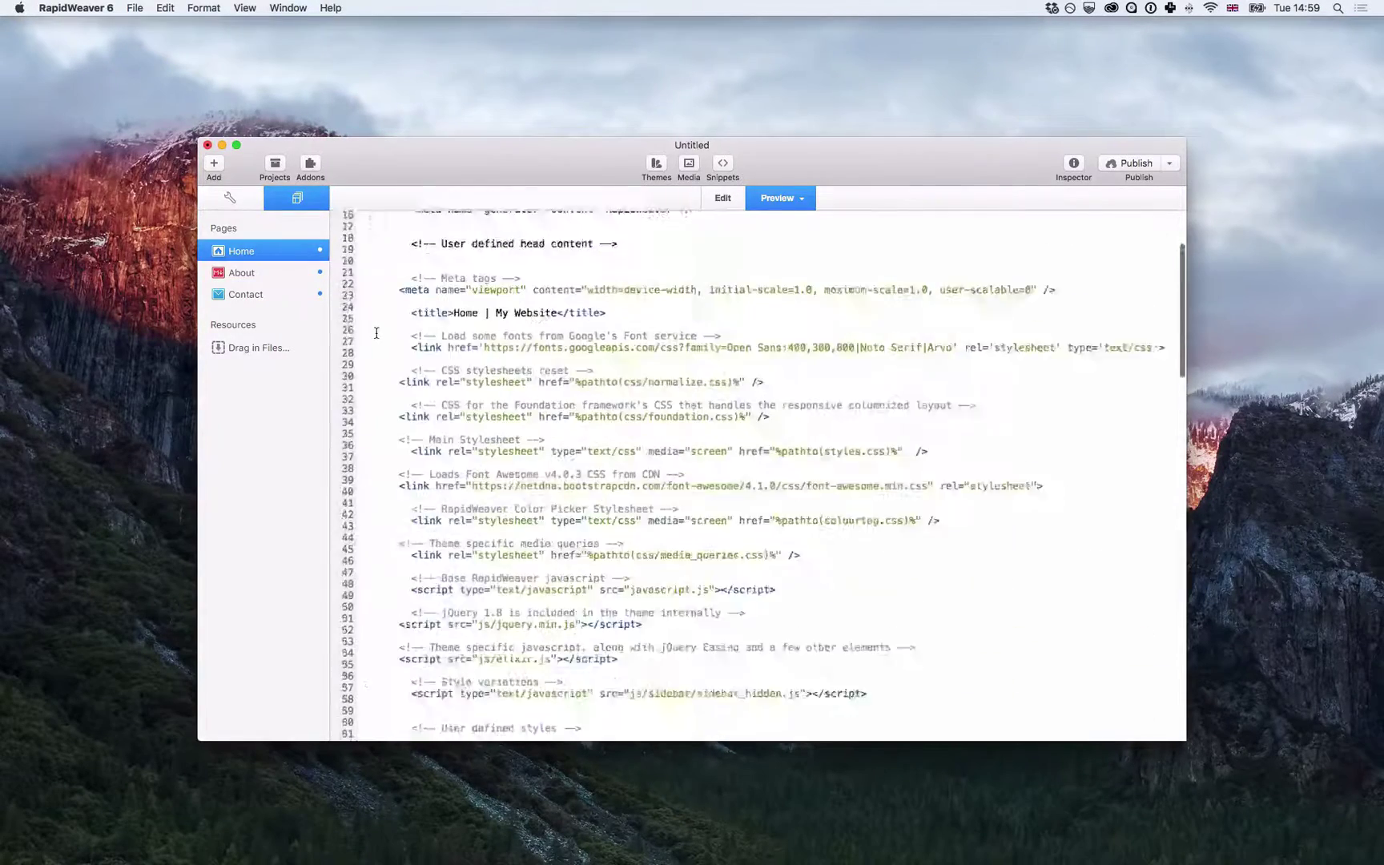
scroll(377, 332, up, 5)
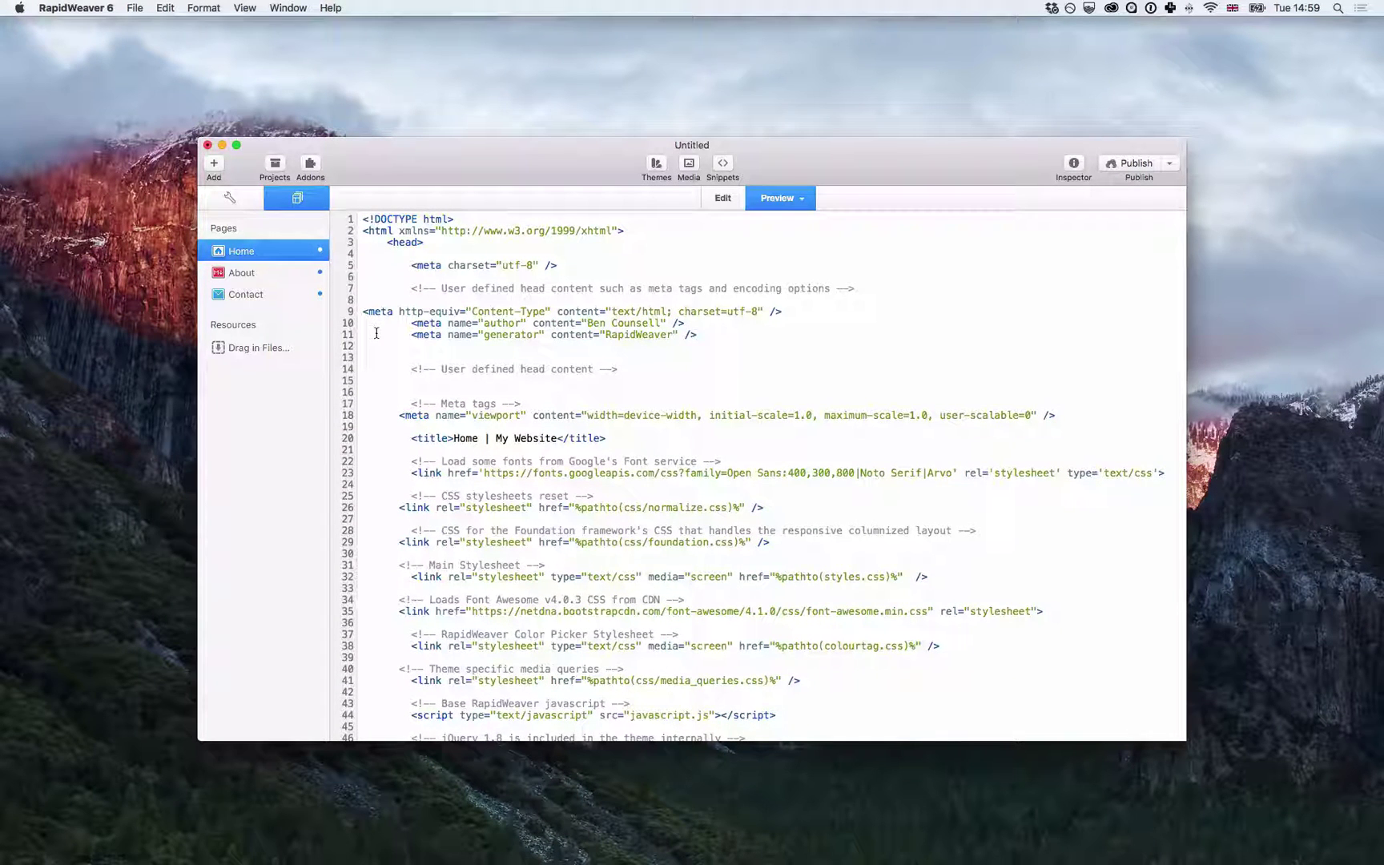
Step: Add a Home page metatag named 'description' with content 'a unique description of the homepage'
click(736, 206)
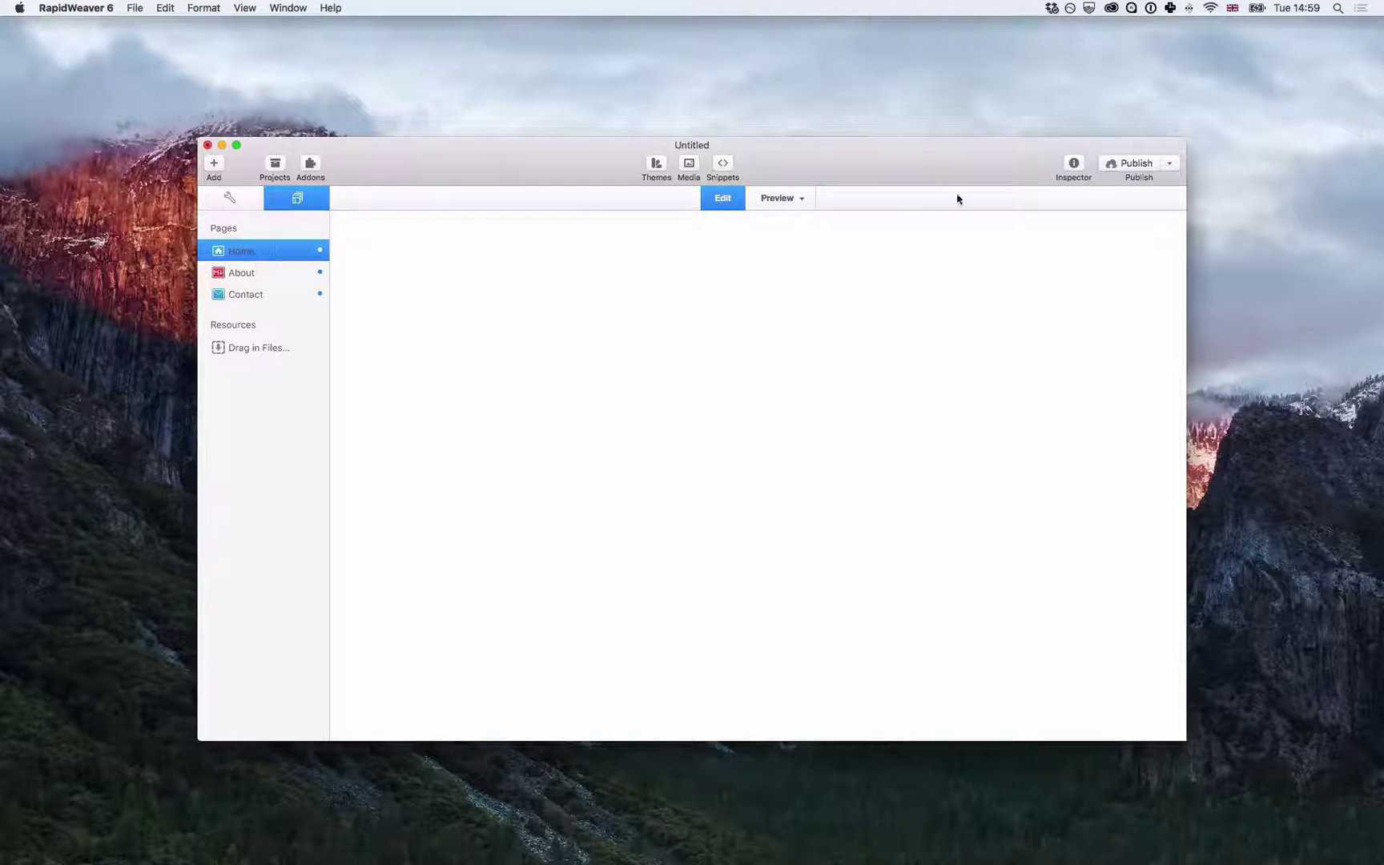
click(1074, 166)
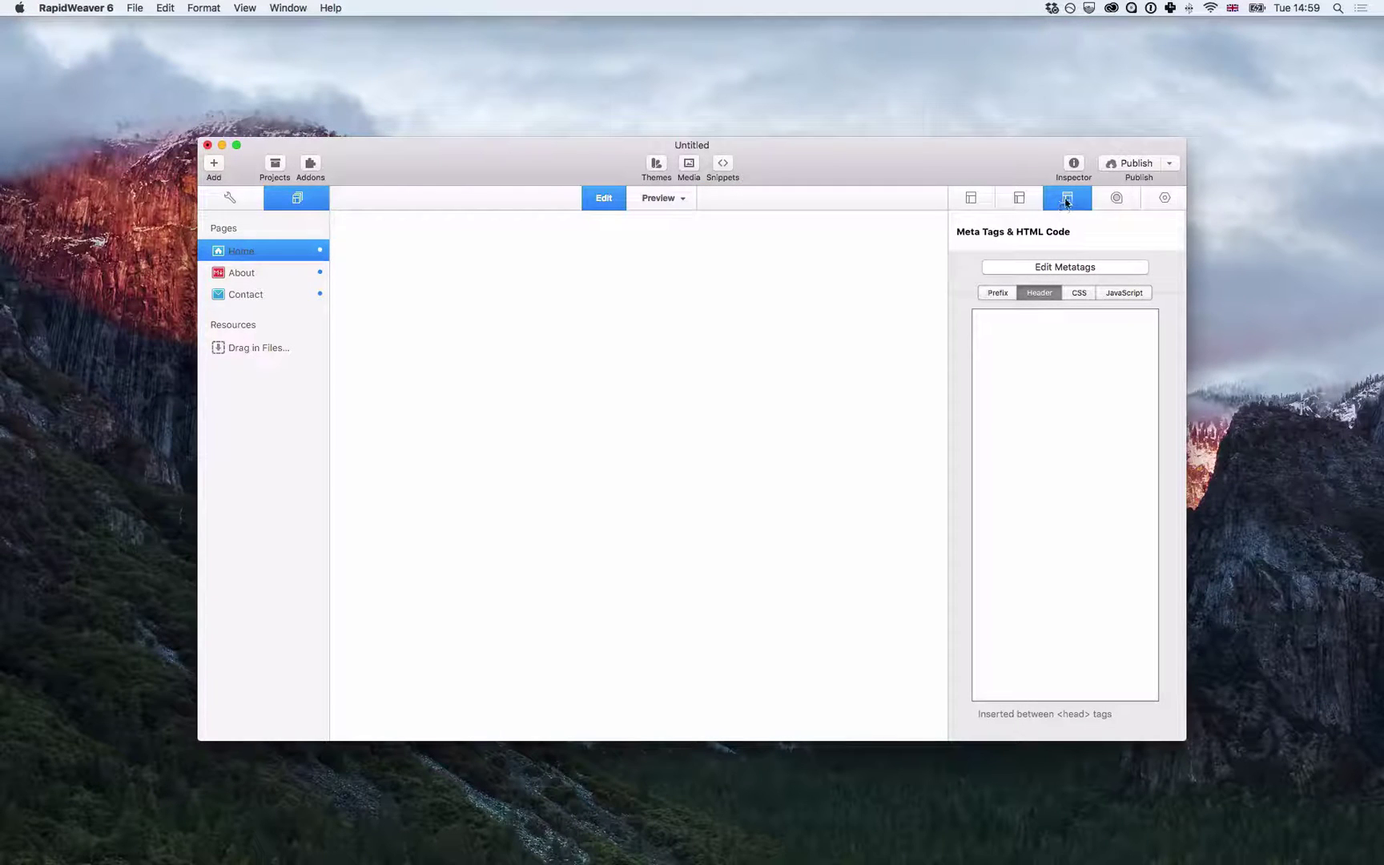
click(1063, 268)
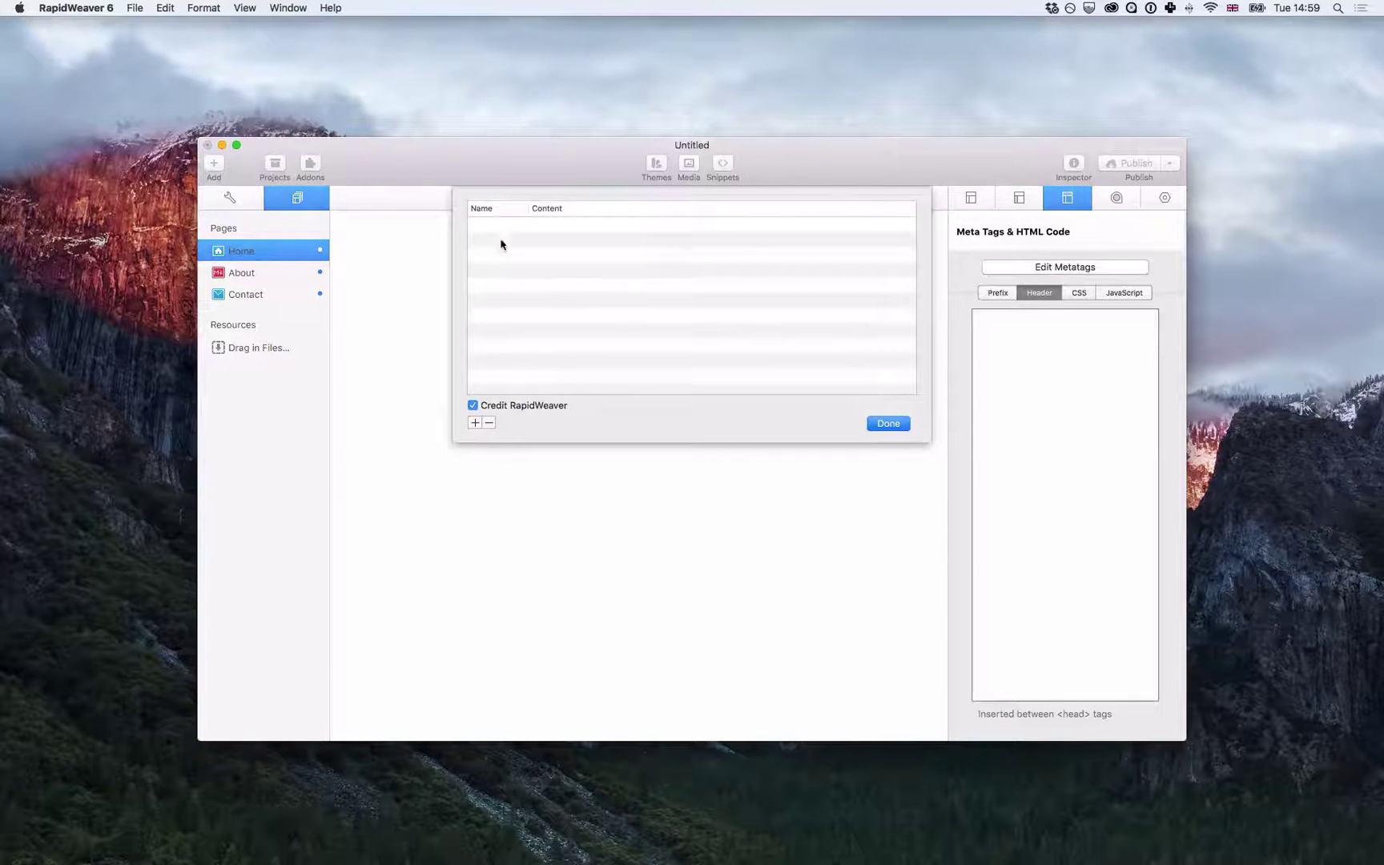
click(475, 423)
text(description)
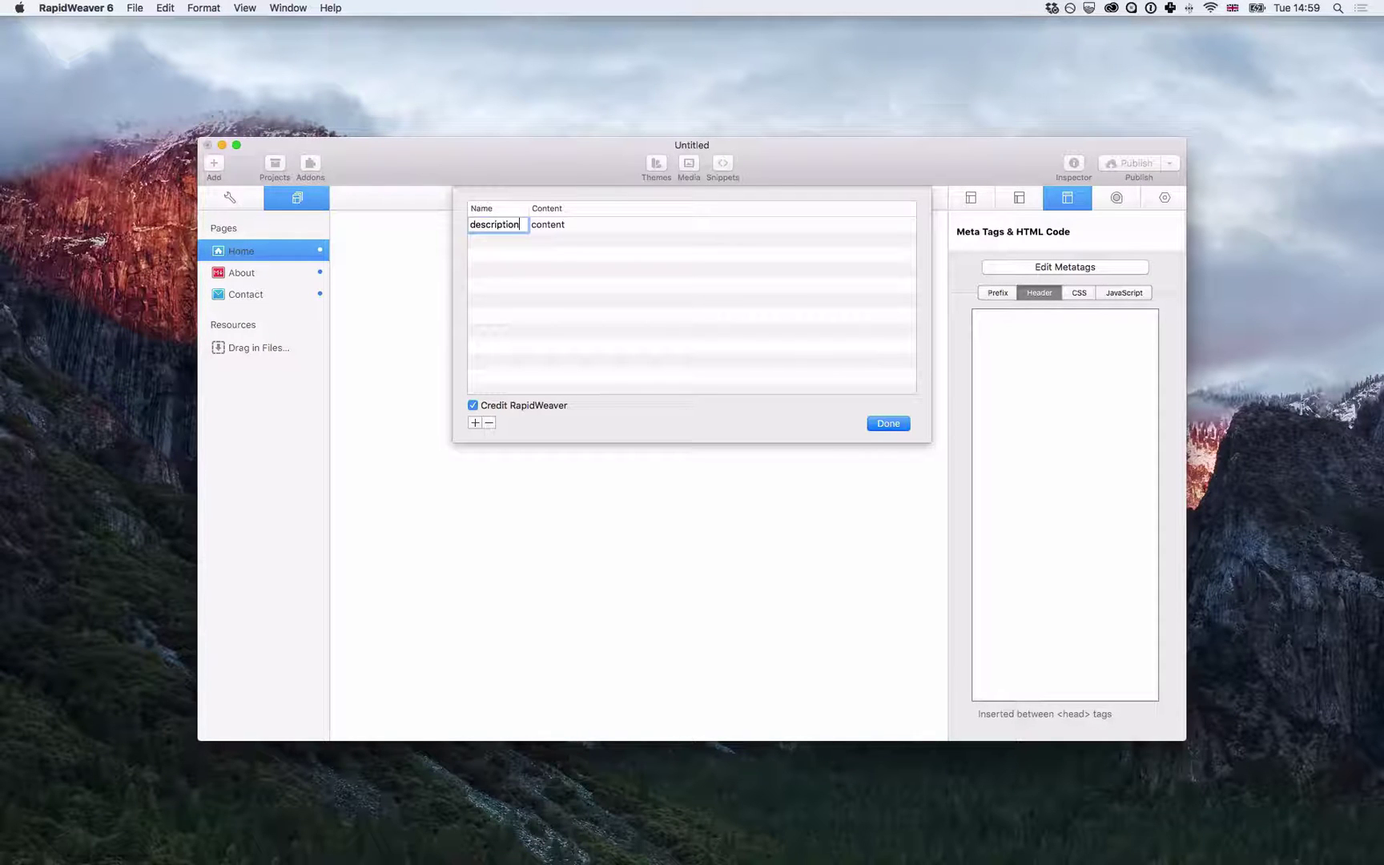
key(Return)
click(498, 226)
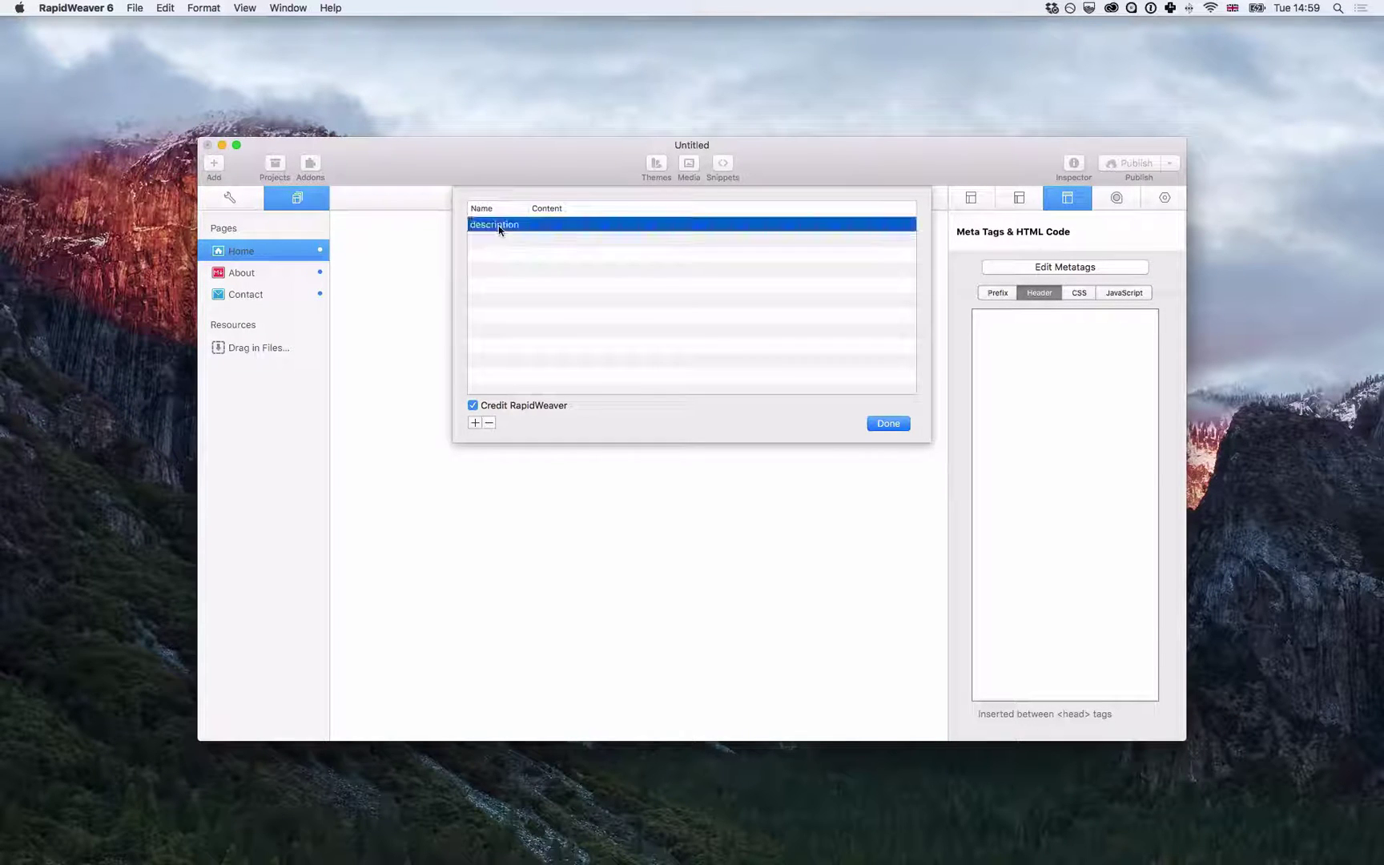
click(553, 226)
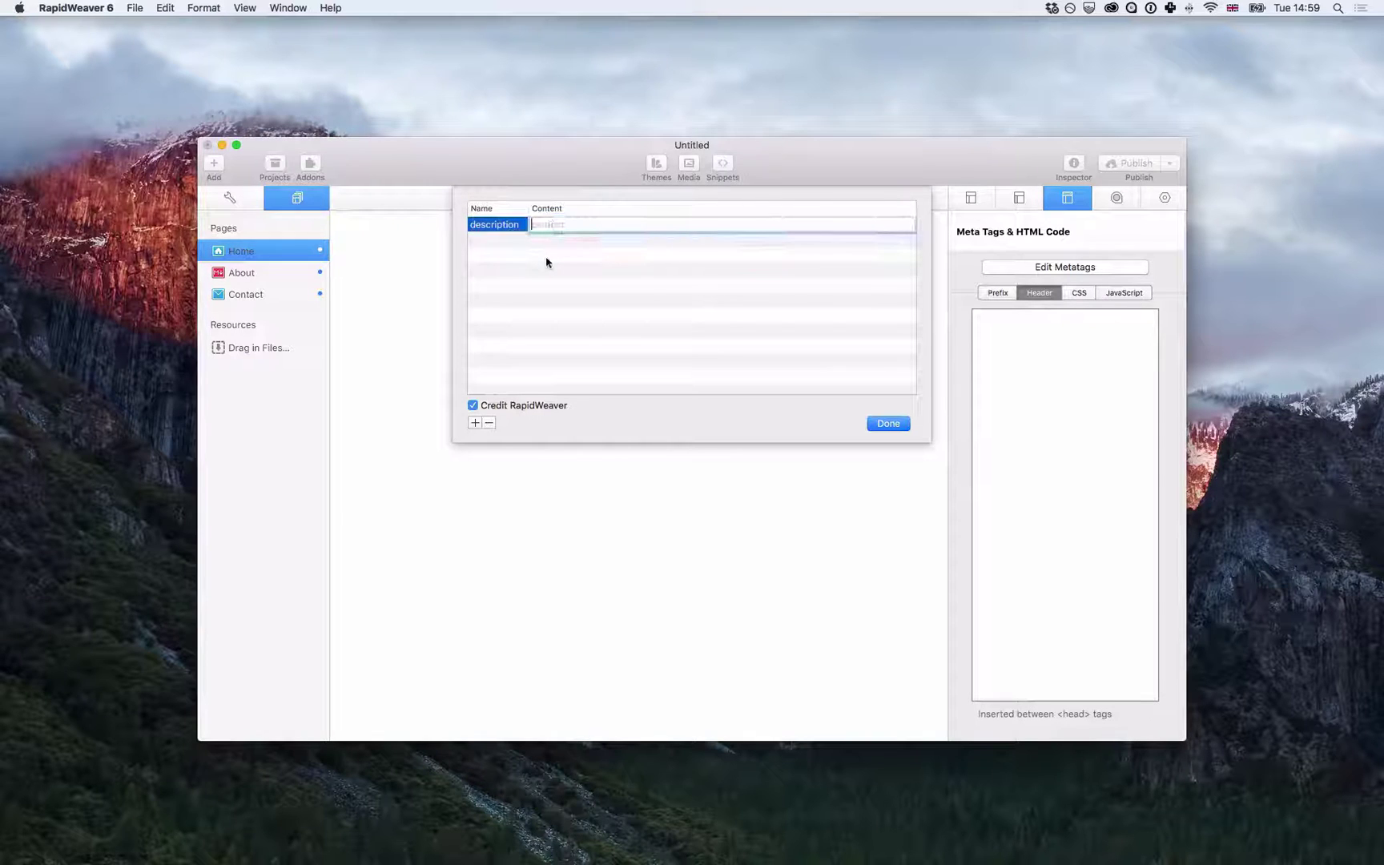
text(a unique)
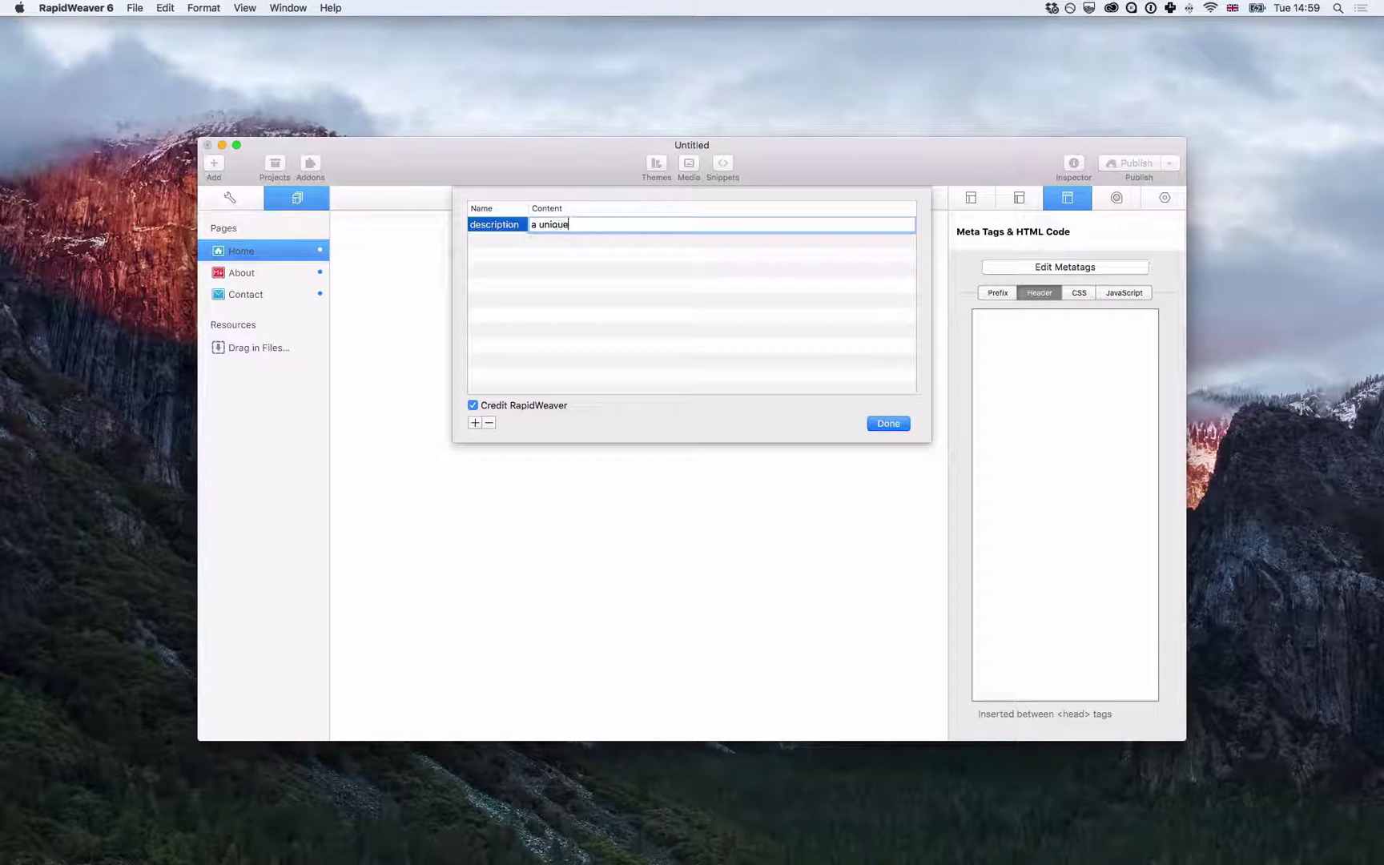
text( descriptio)
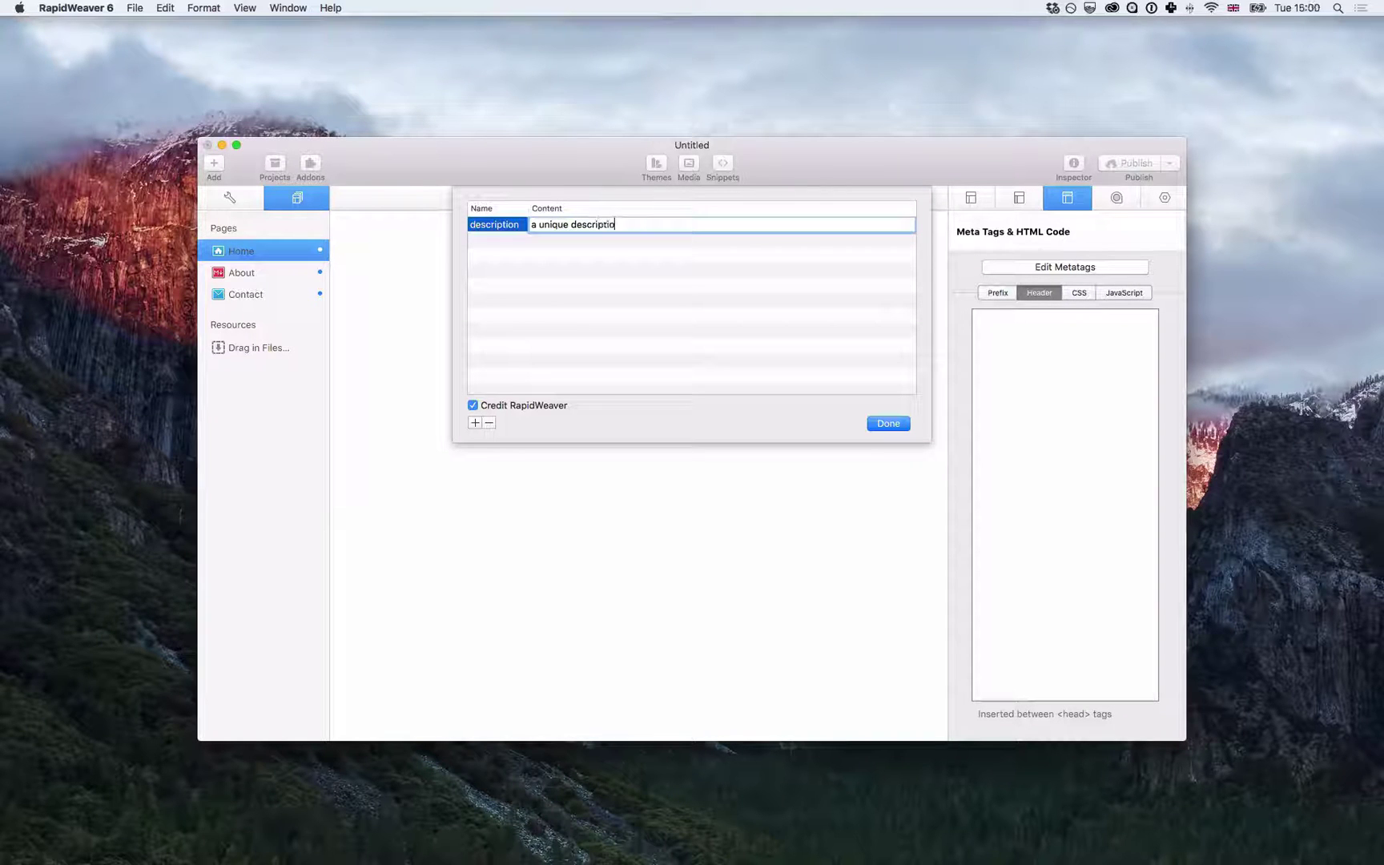
text(n of the homepage)
click(645, 300)
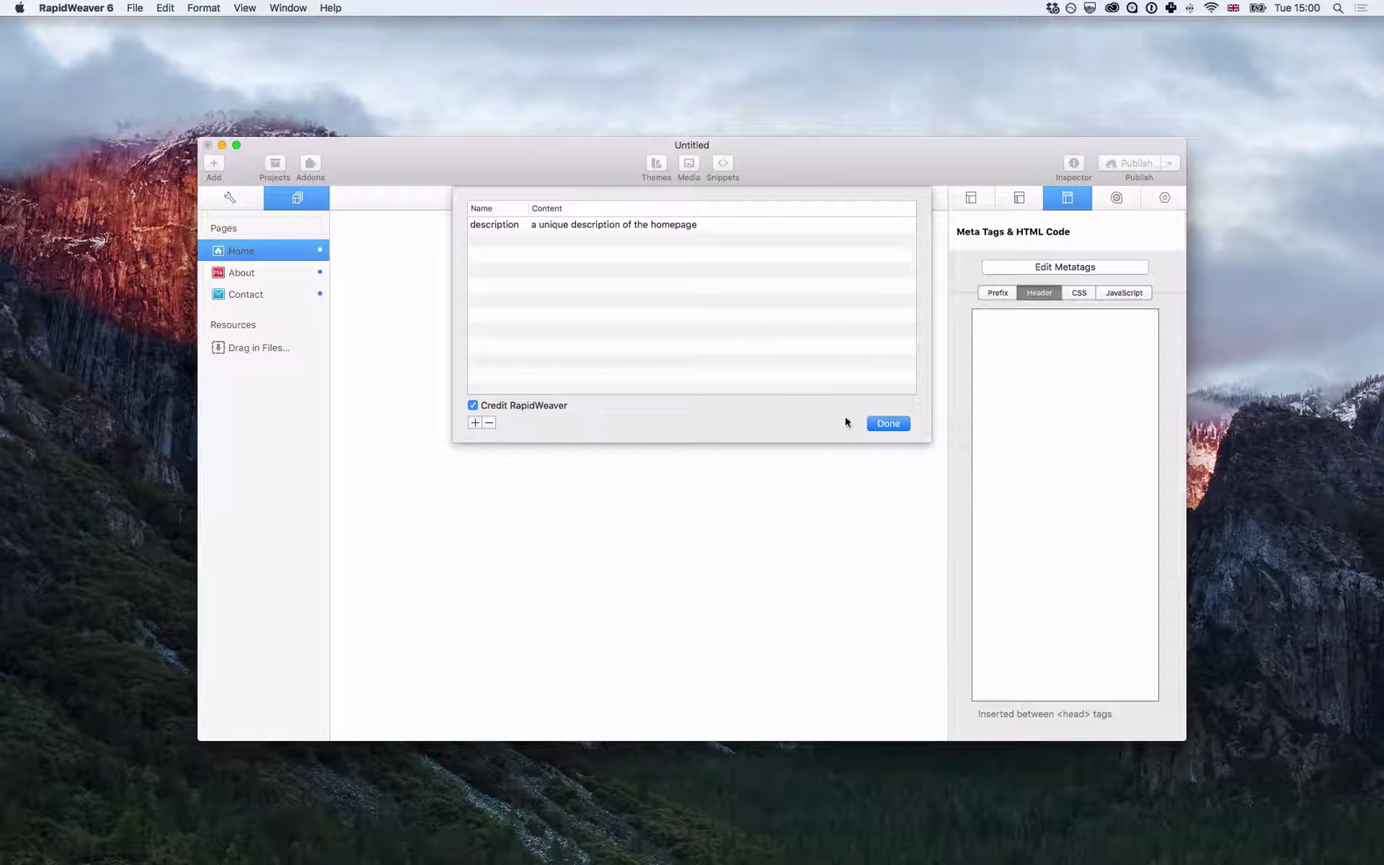
Step: Keep the new metatag and display the Home page's generated HTML source in preview
click(899, 422)
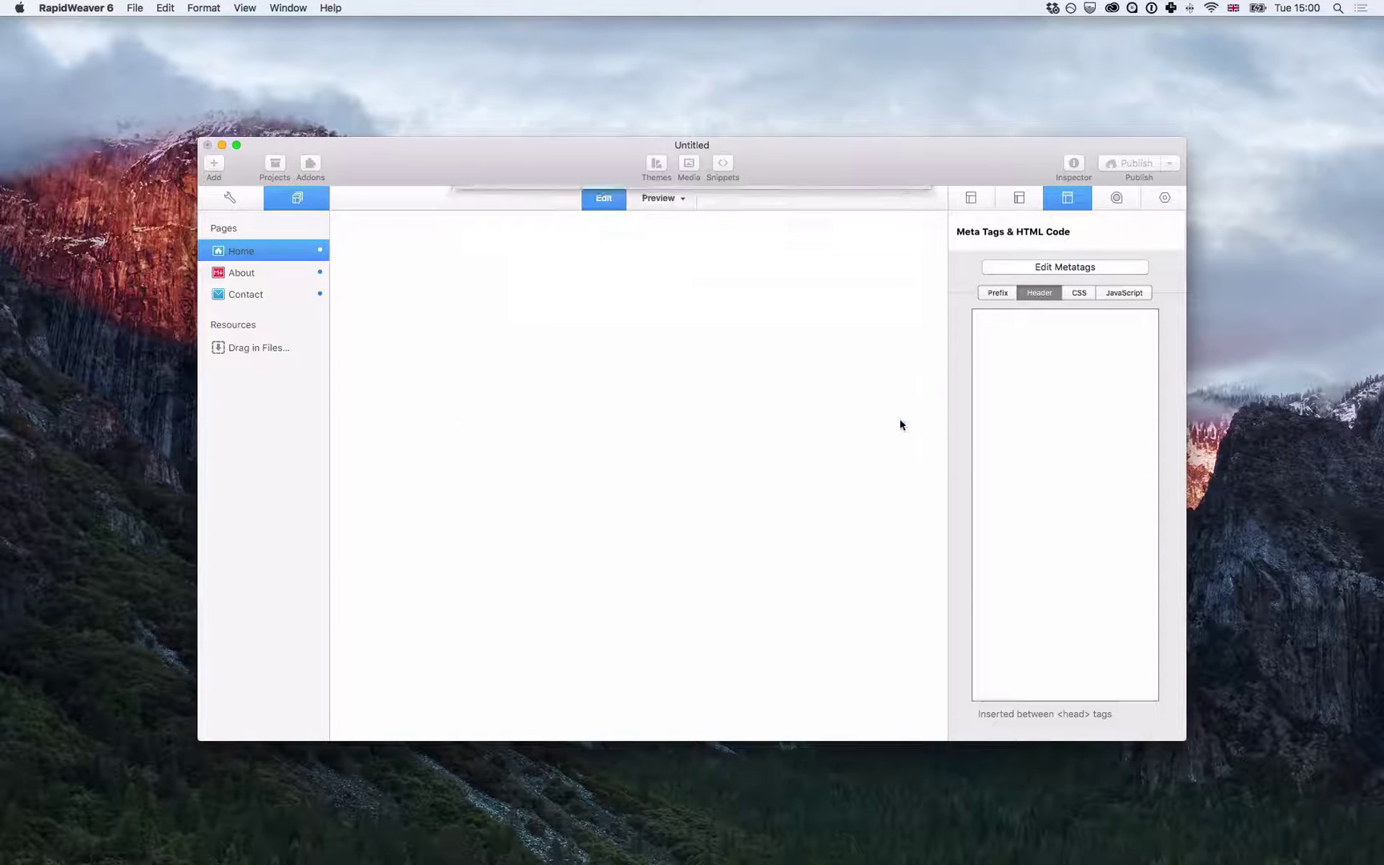
click(645, 203)
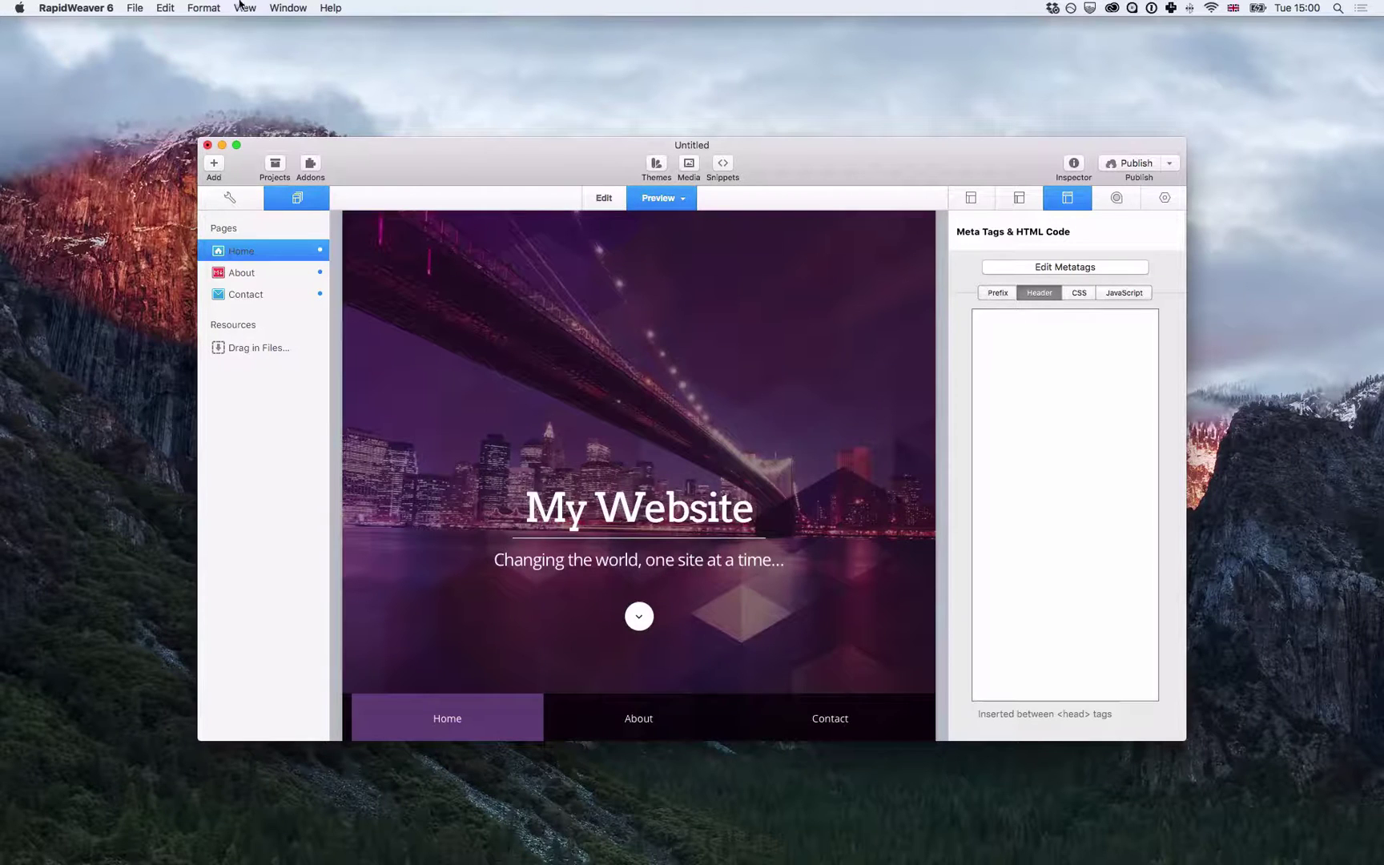
click(245, 8)
click(280, 211)
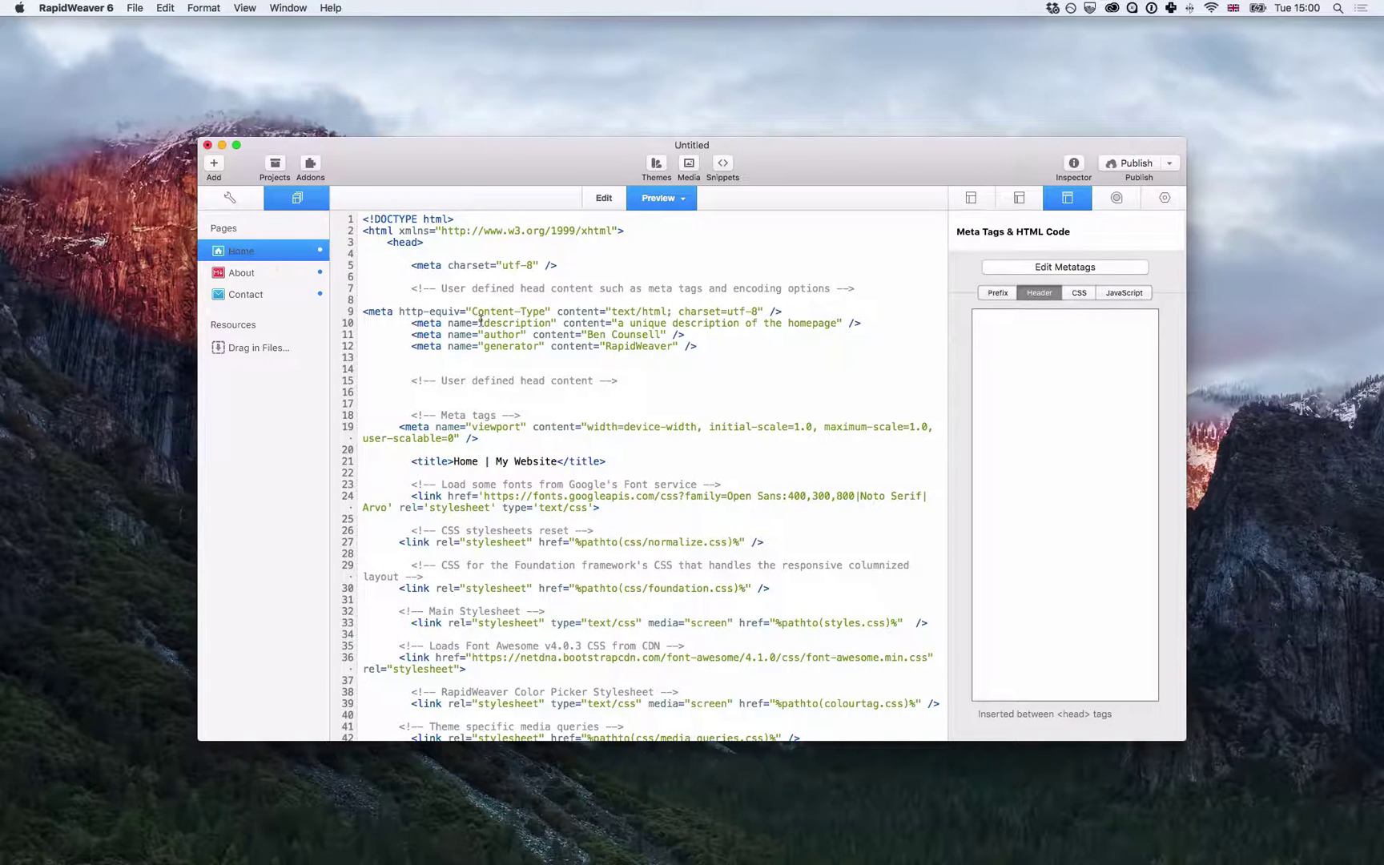
Step: Check Home's description (line 10) and author (line 11) tags, then see About has only the author tag
drag(481, 322, 698, 322)
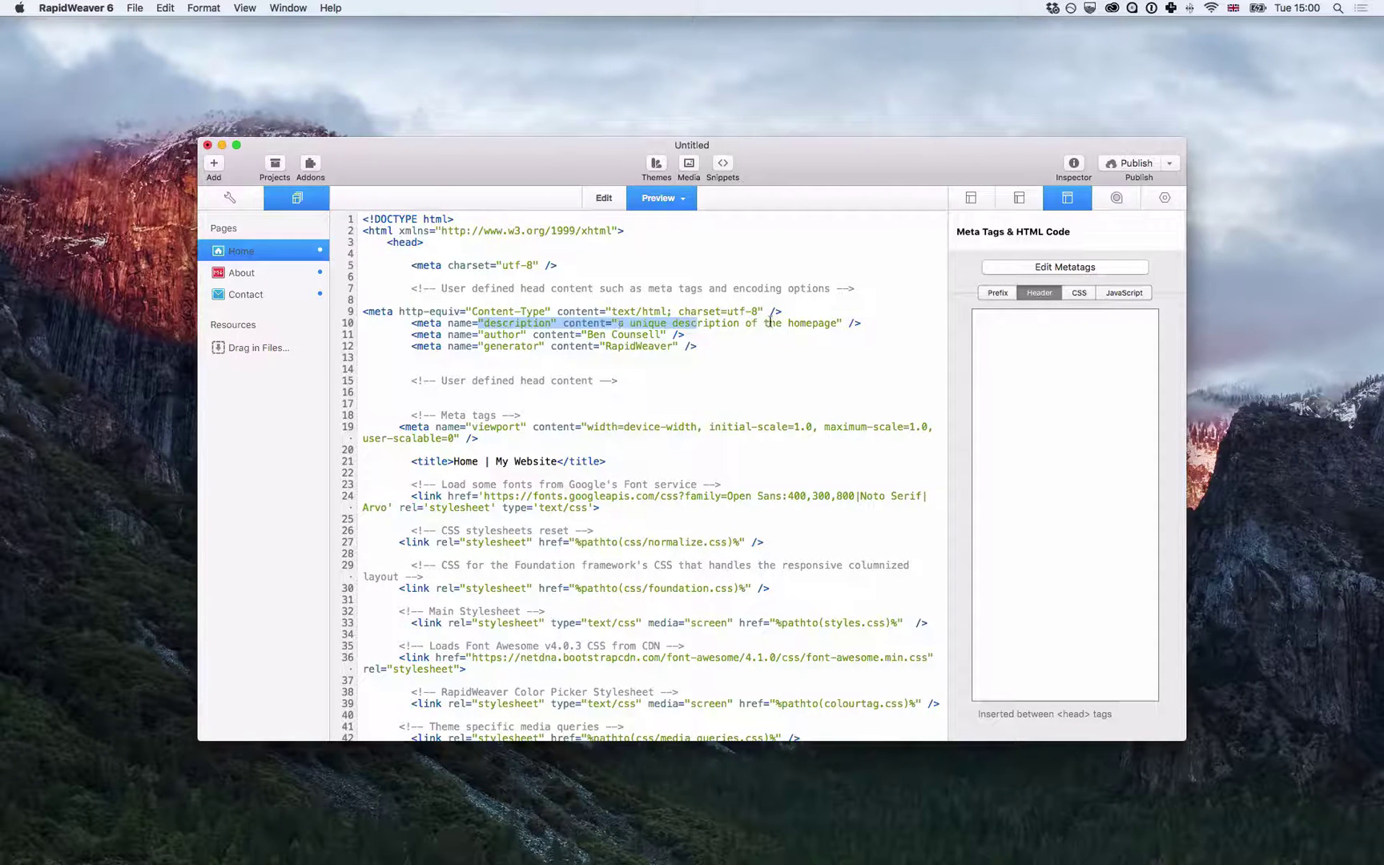
click(522, 336)
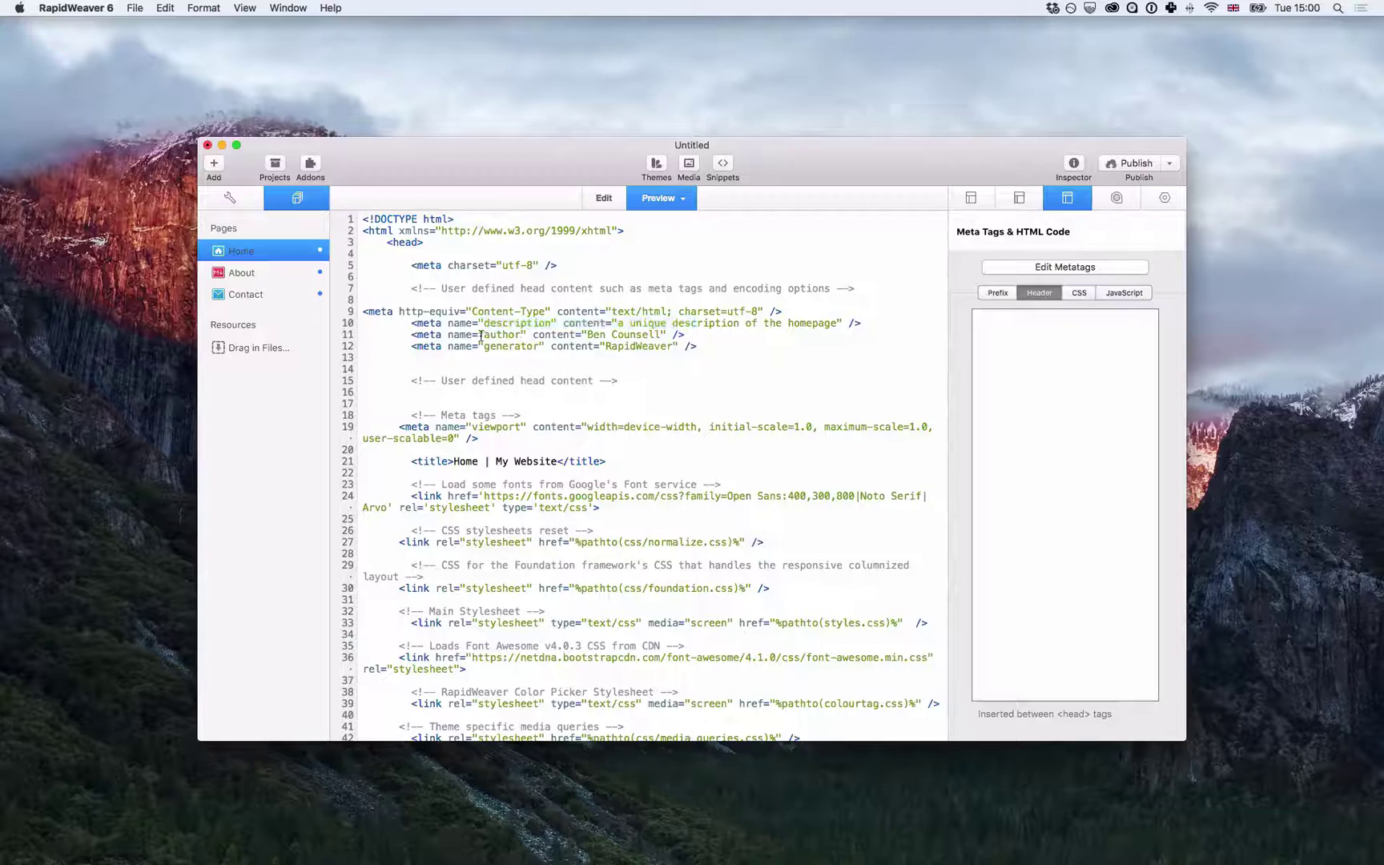
drag(478, 336, 660, 336)
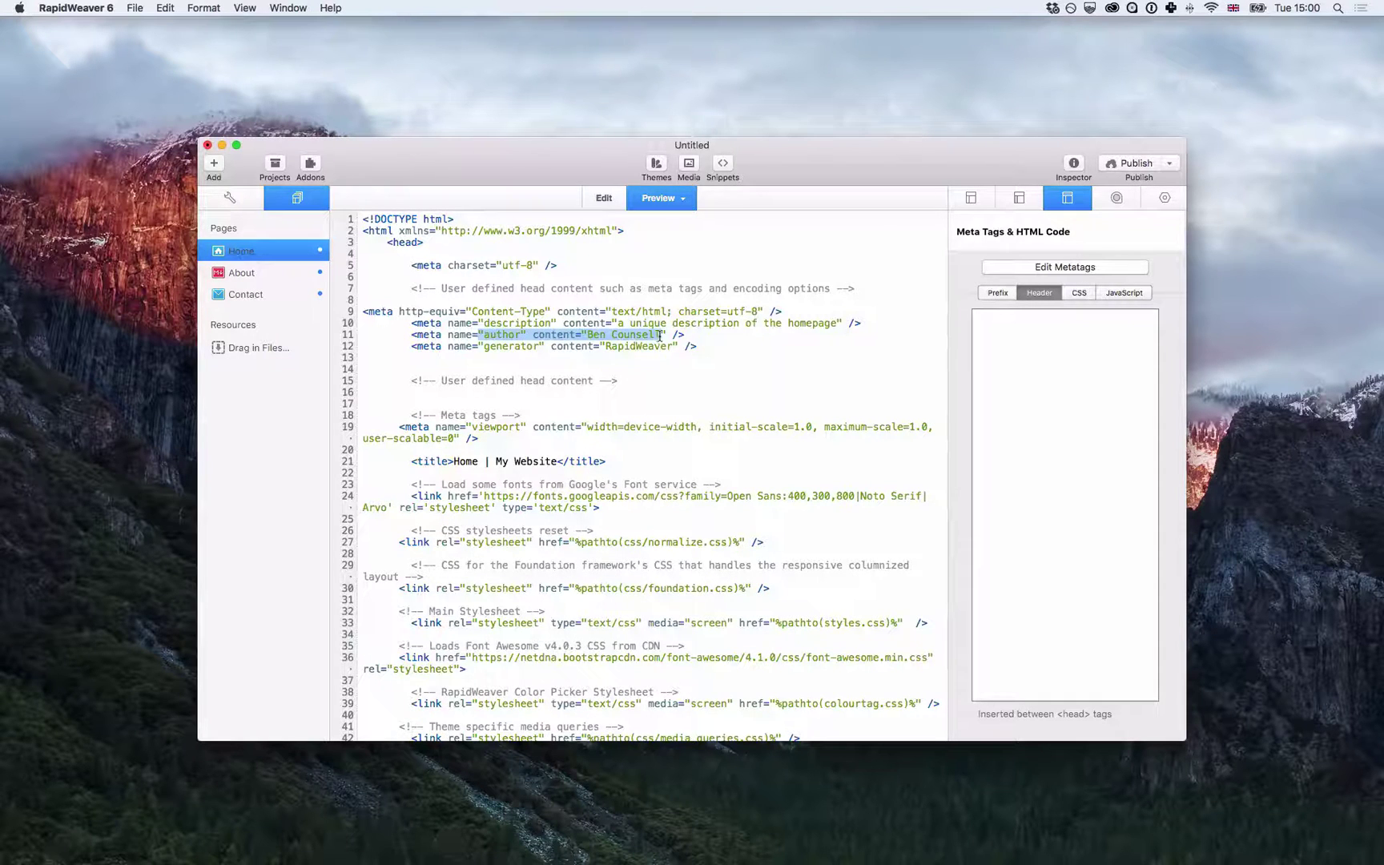
click(496, 338)
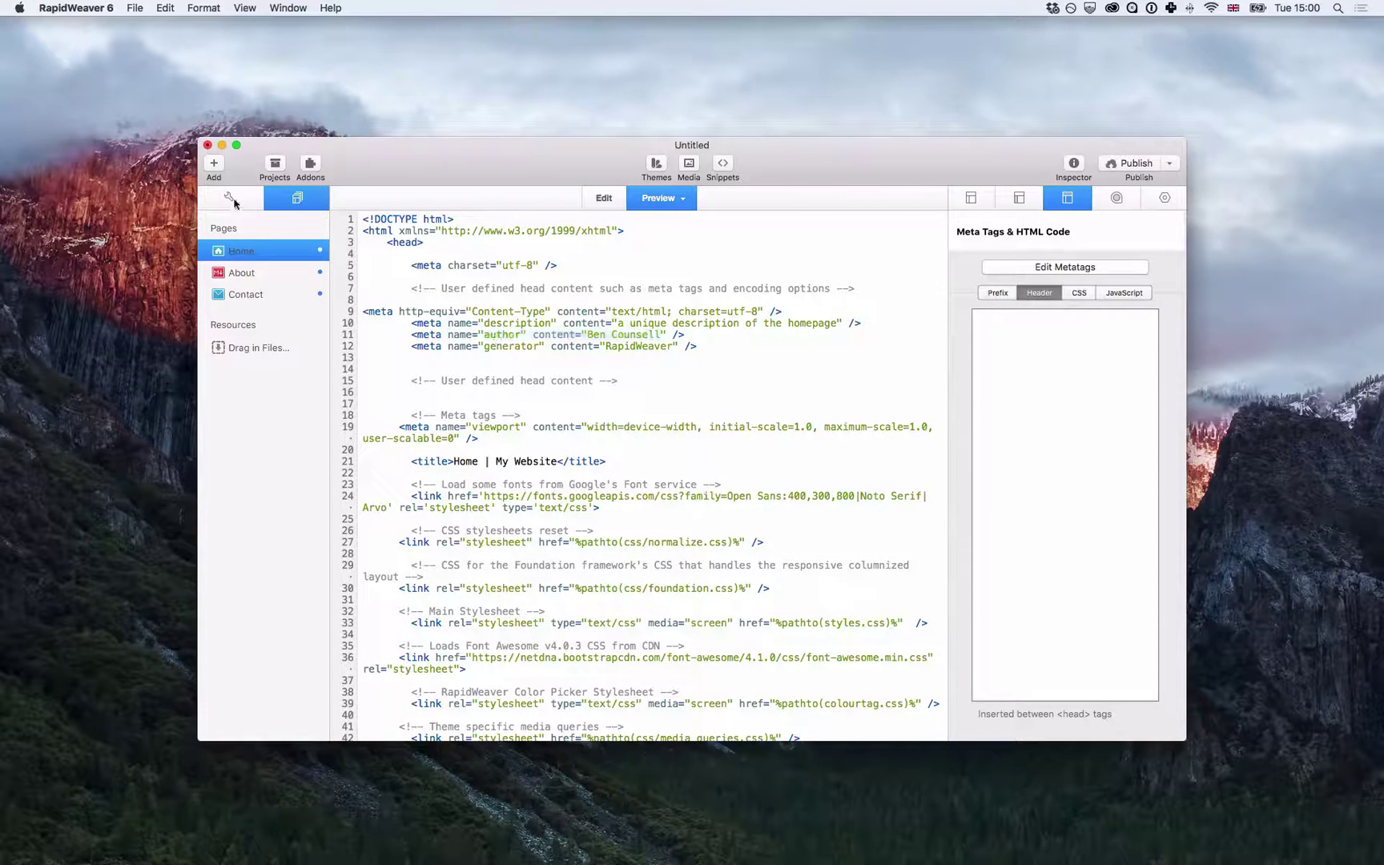
click(247, 276)
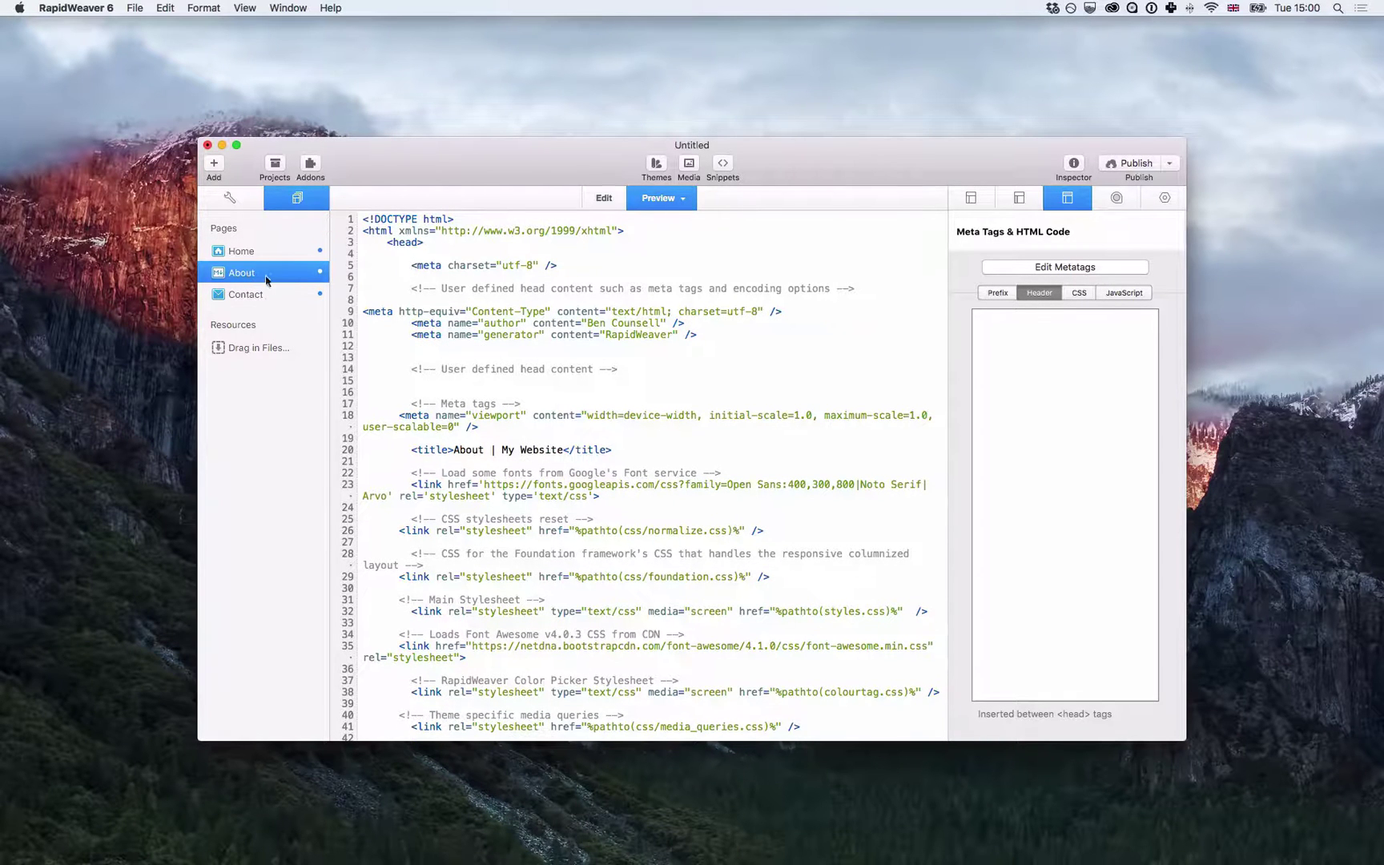
drag(479, 323, 644, 324)
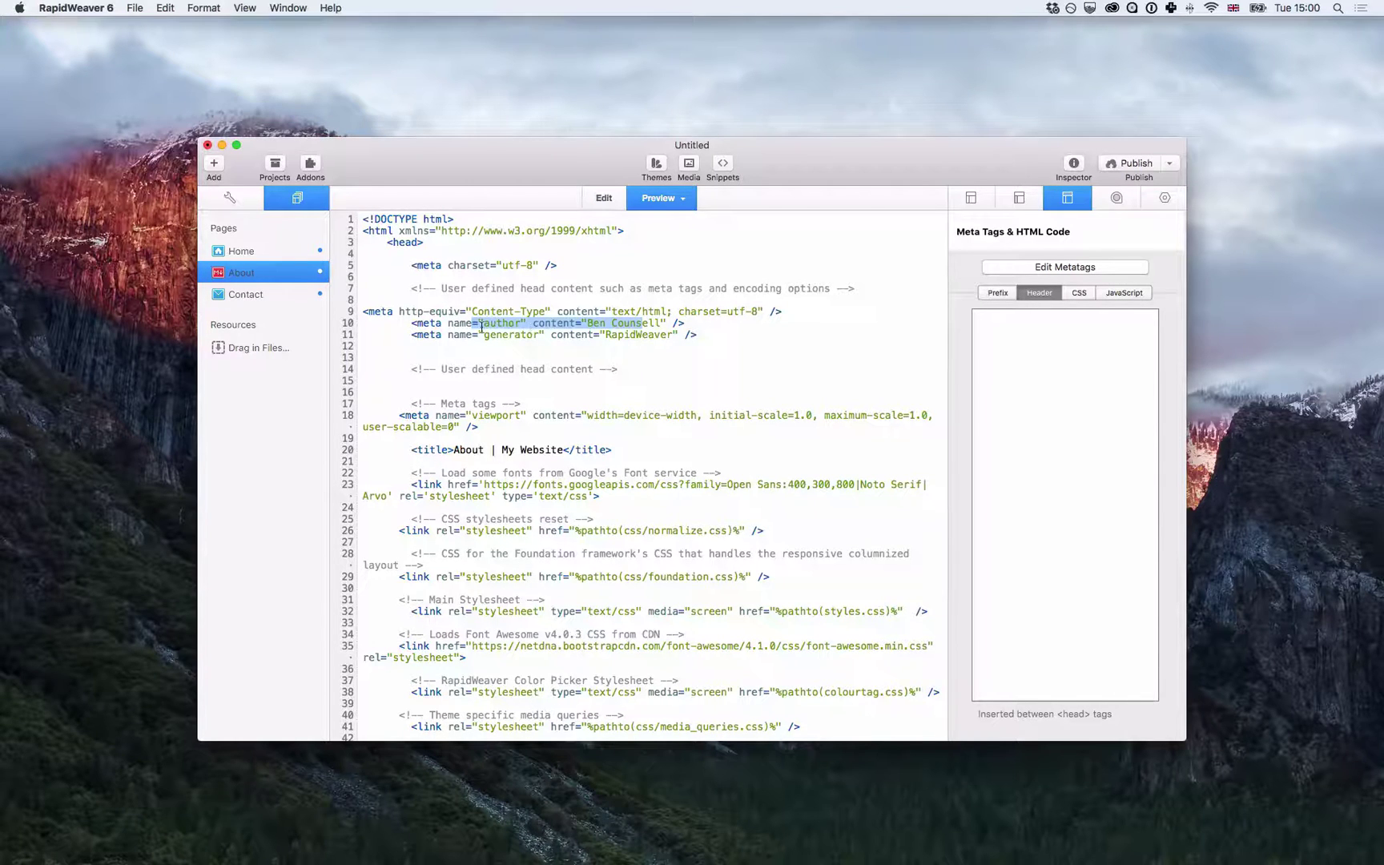
Step: Give the About page a 'description' metatag reading 'something about the about page'
click(602, 207)
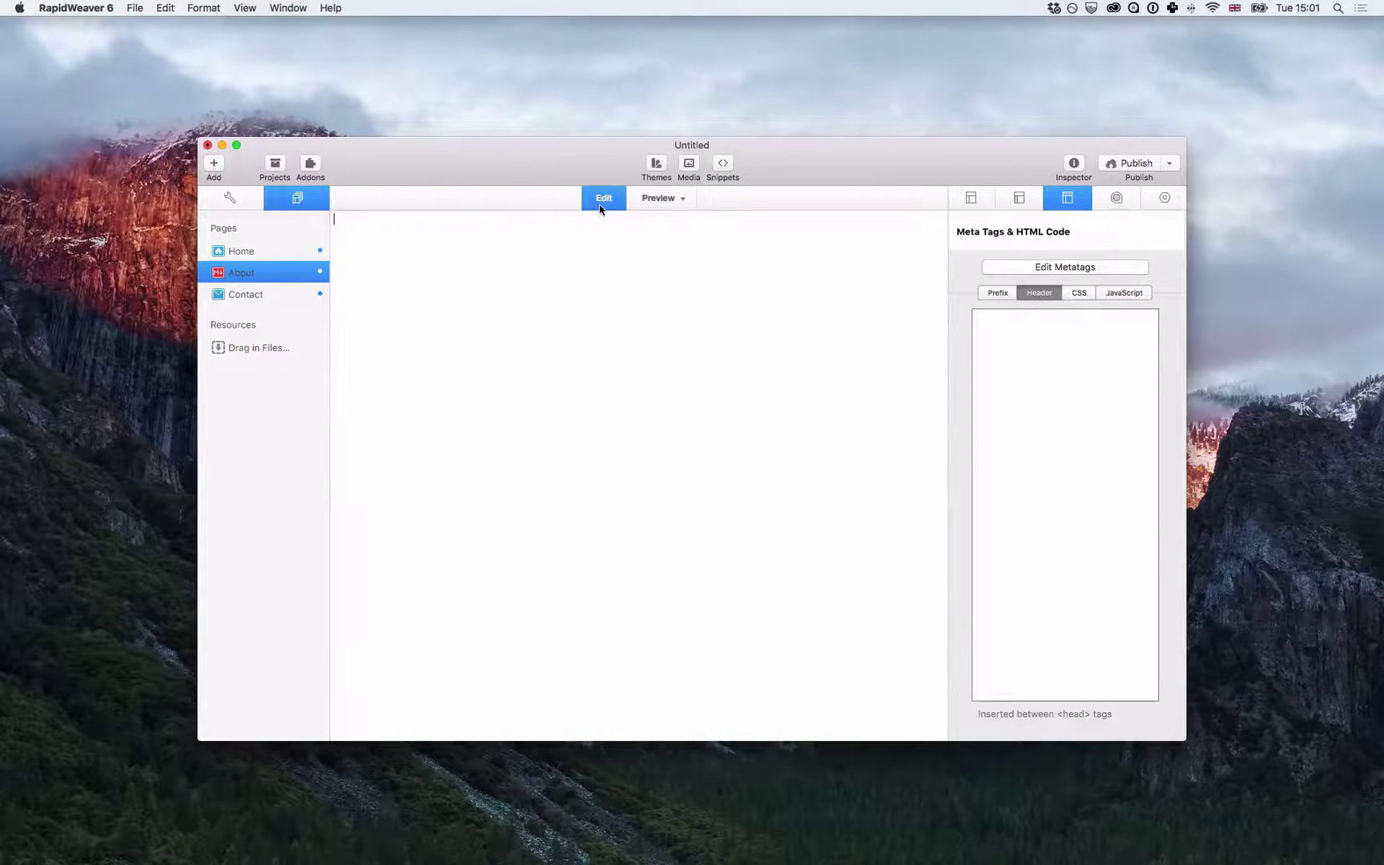
click(1047, 267)
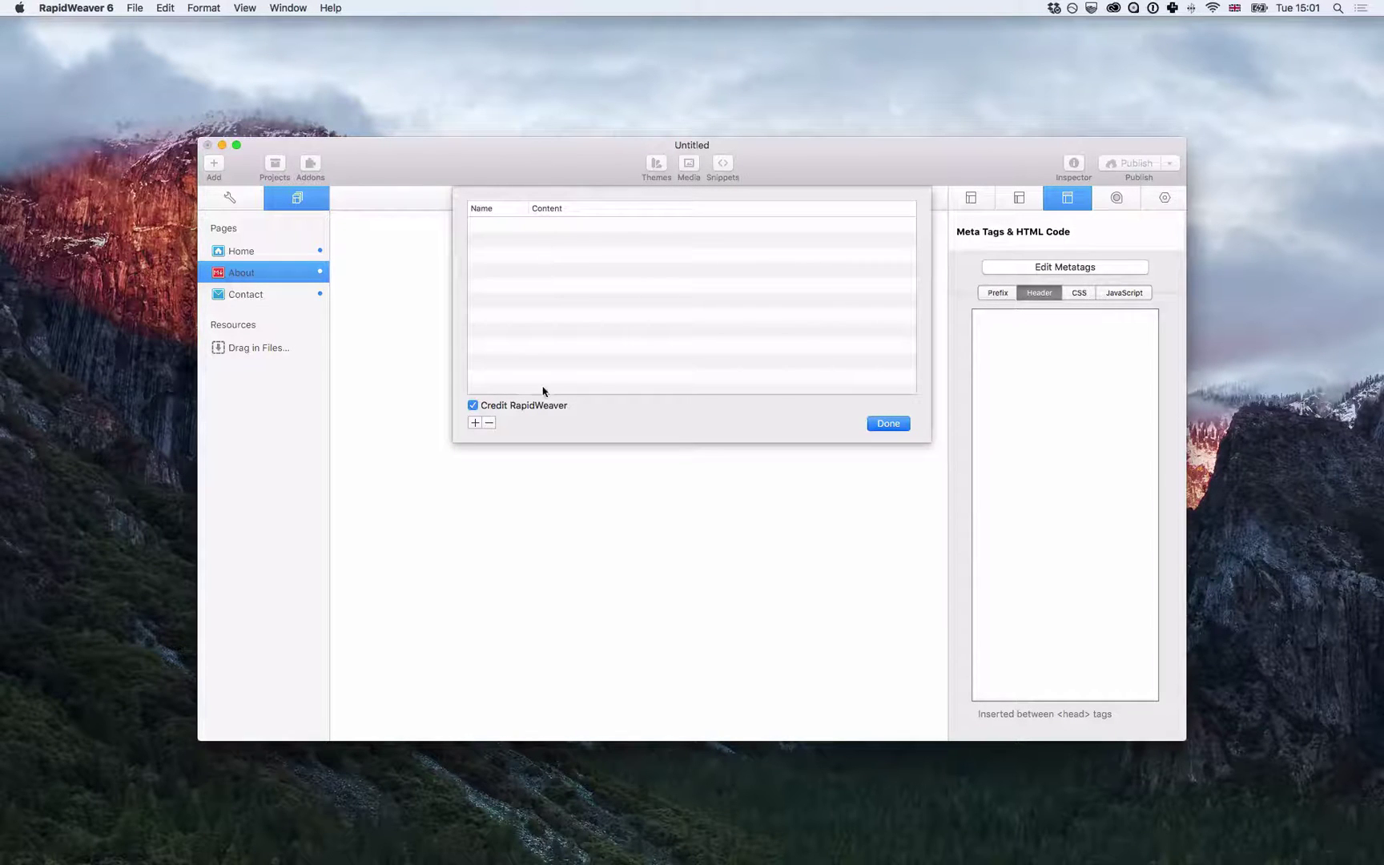
click(475, 422)
text(description)
click(558, 225)
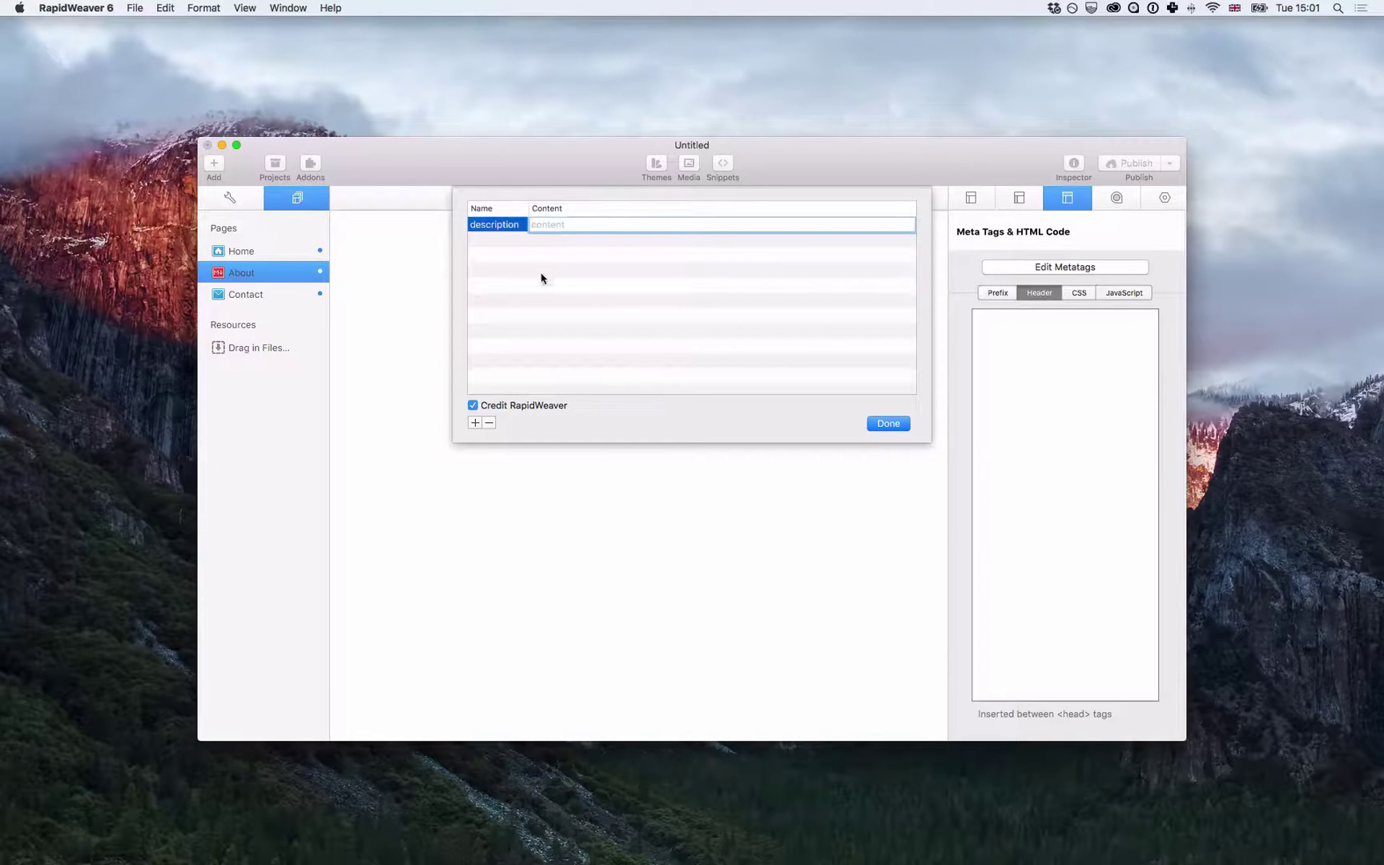
text(something about the about page)
click(617, 312)
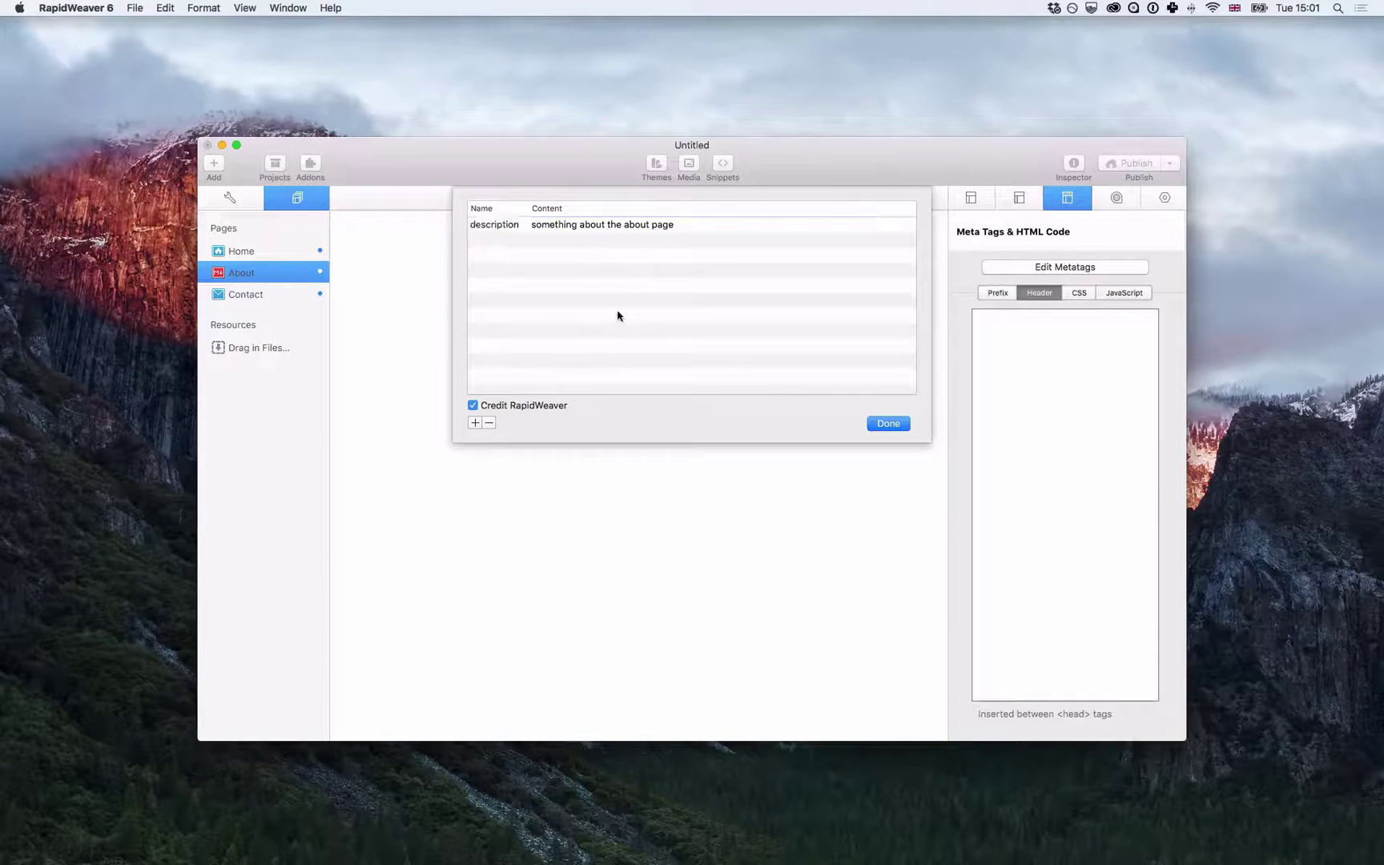
click(888, 424)
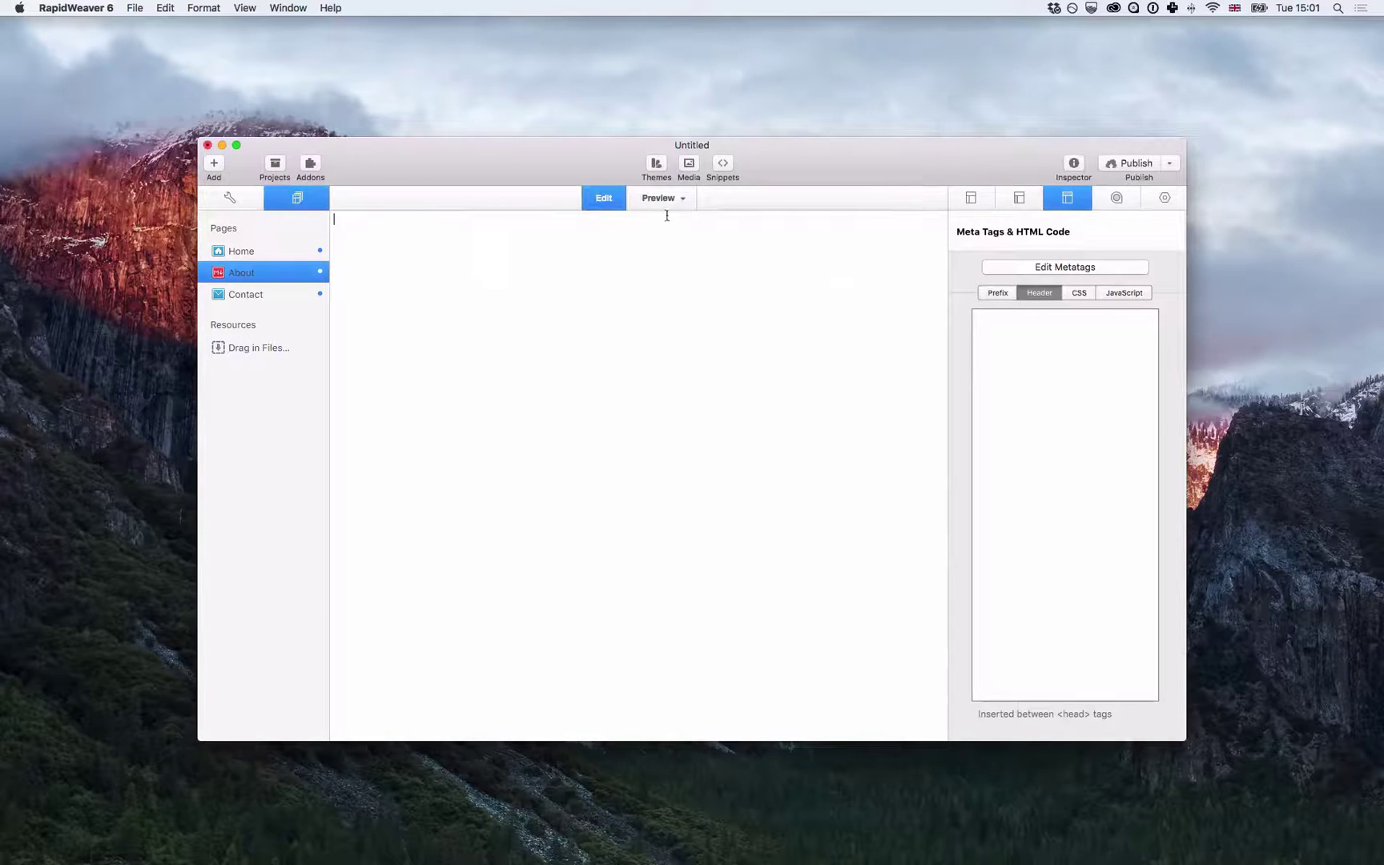
Step: Compare About's source description tag with Home's 'a unique description of the homepage' description
click(660, 198)
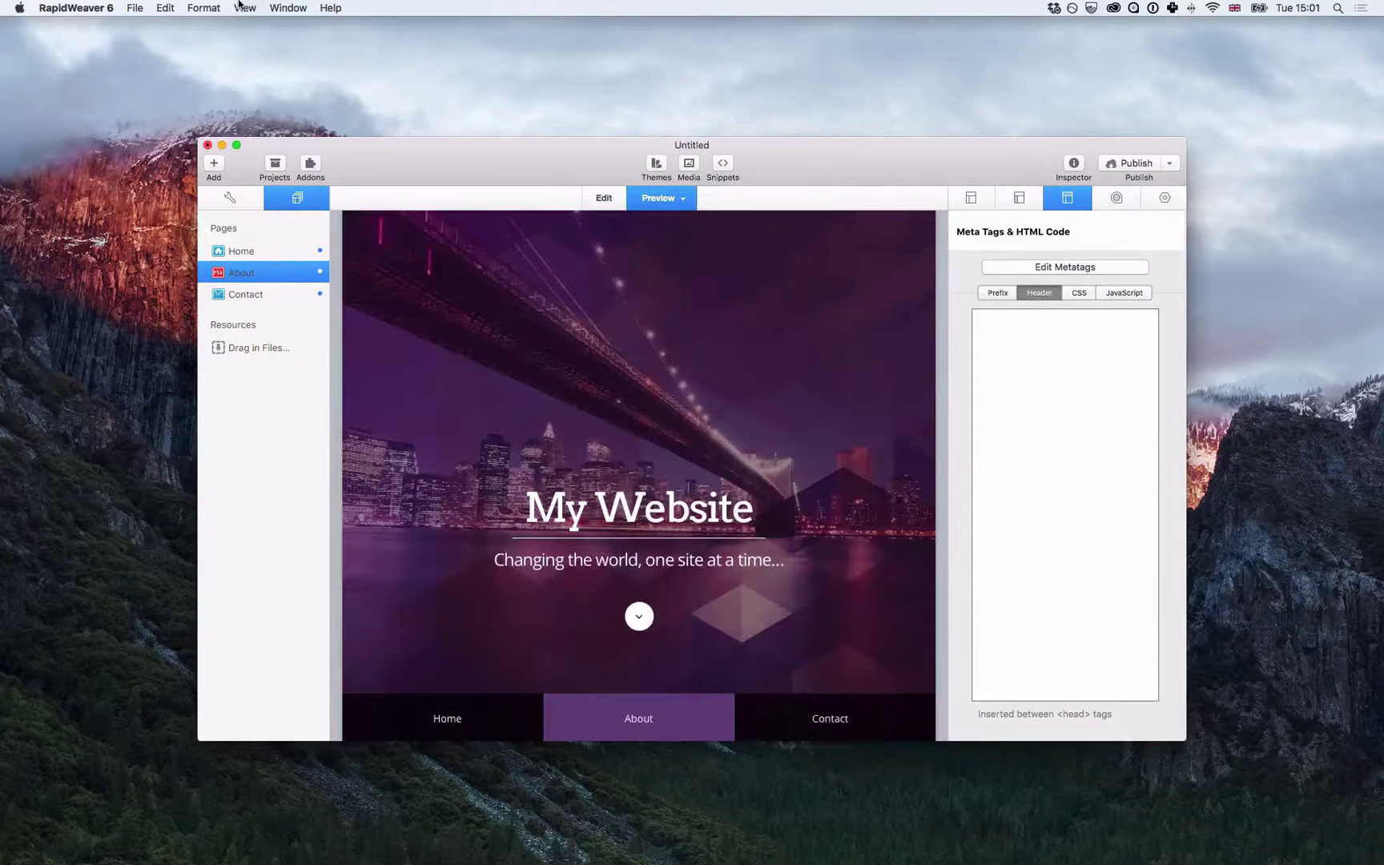
click(243, 9)
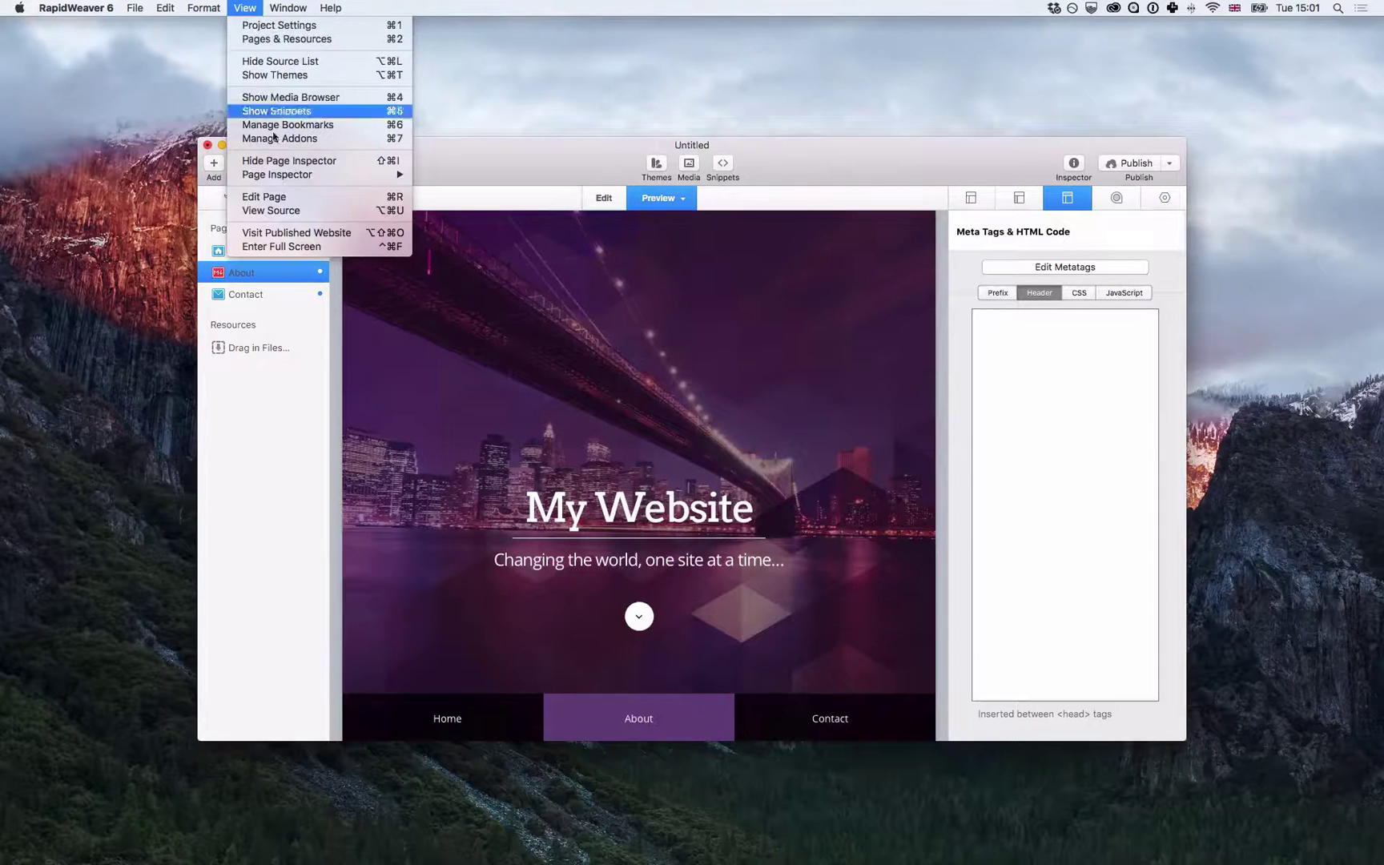
click(285, 211)
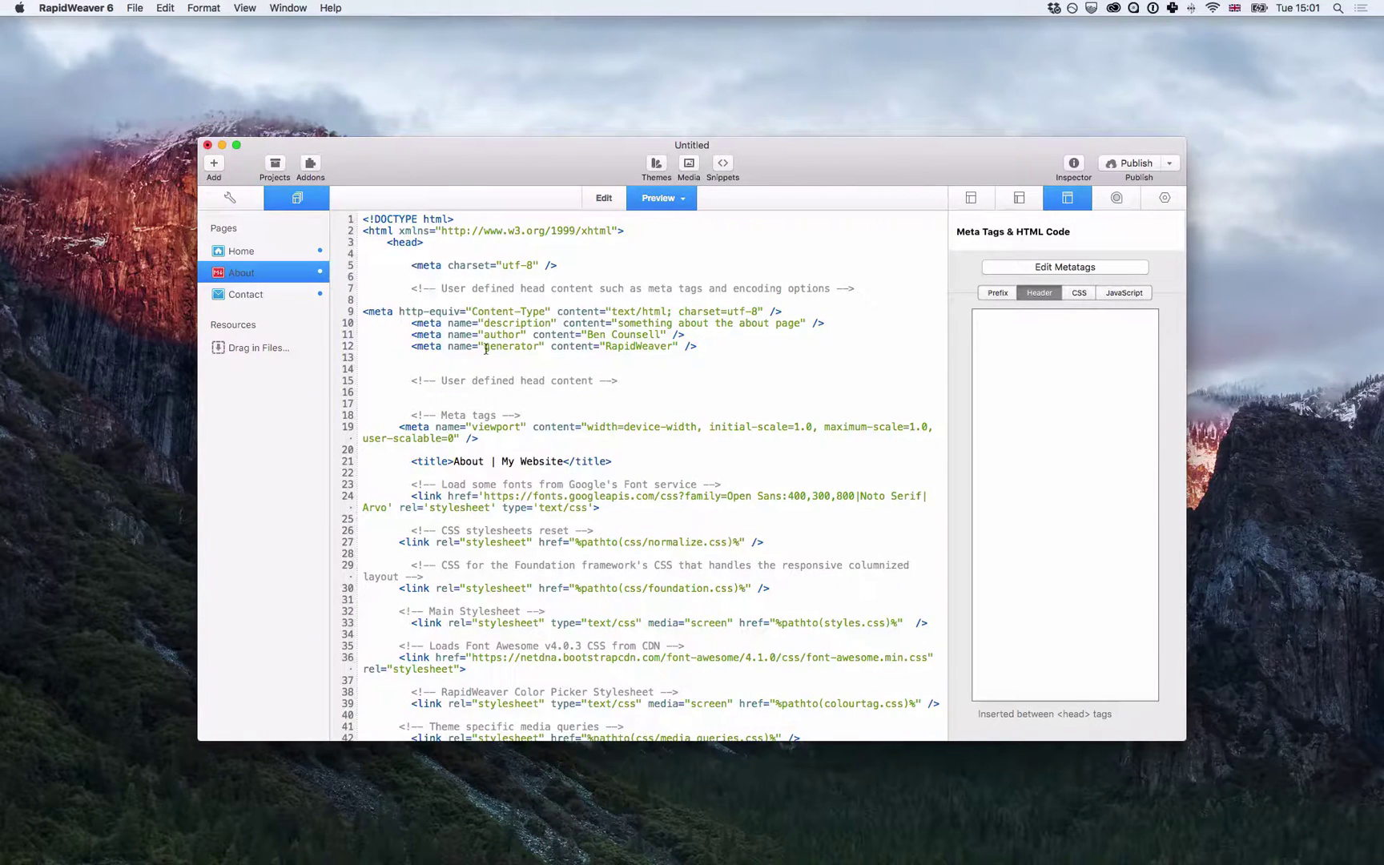
drag(477, 324, 799, 323)
mouse_move(545, 346)
mouse_down()
mouse_move(473, 337)
mouse_move(531, 335)
mouse_up()
click(227, 251)
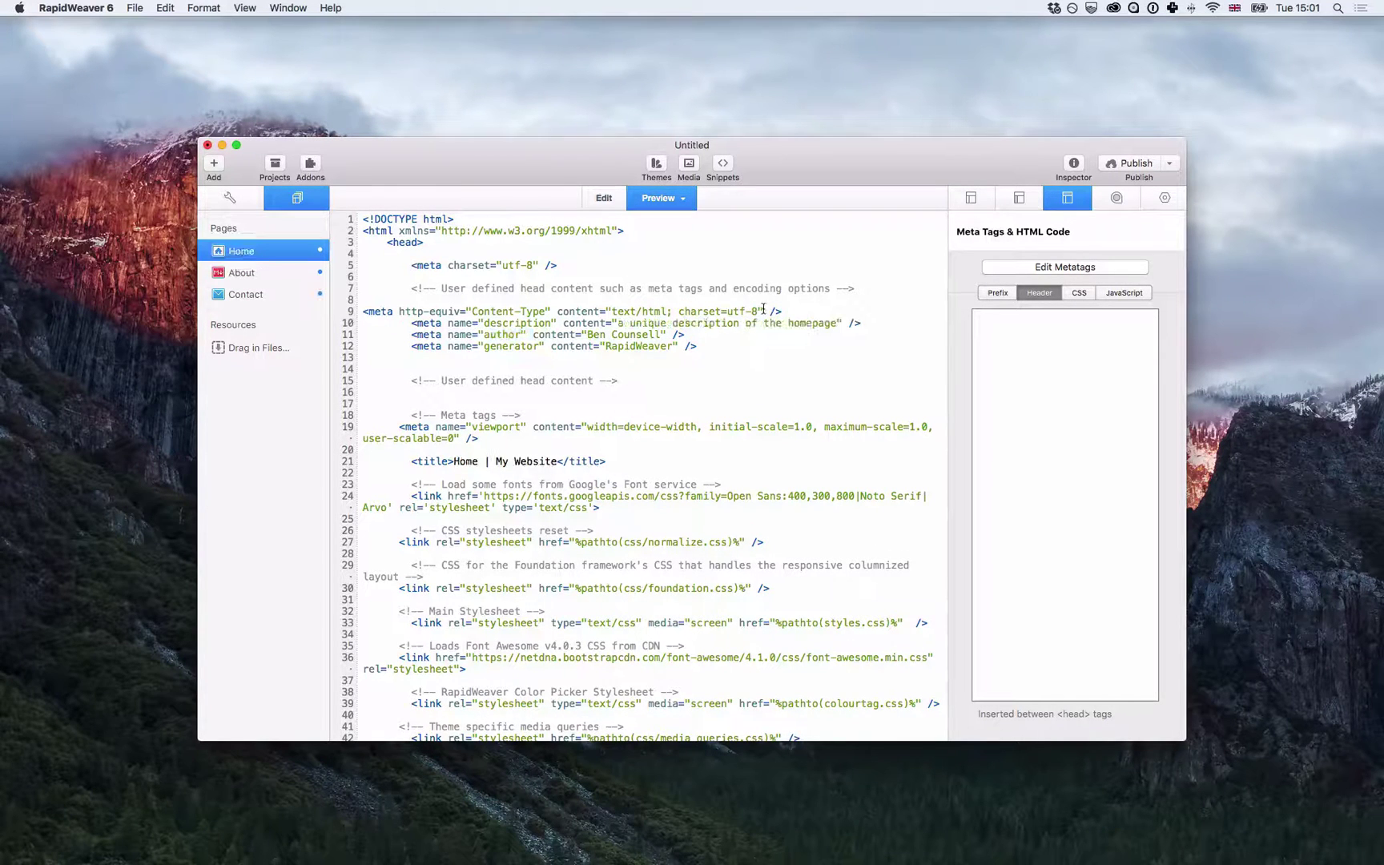
drag(834, 326, 611, 325)
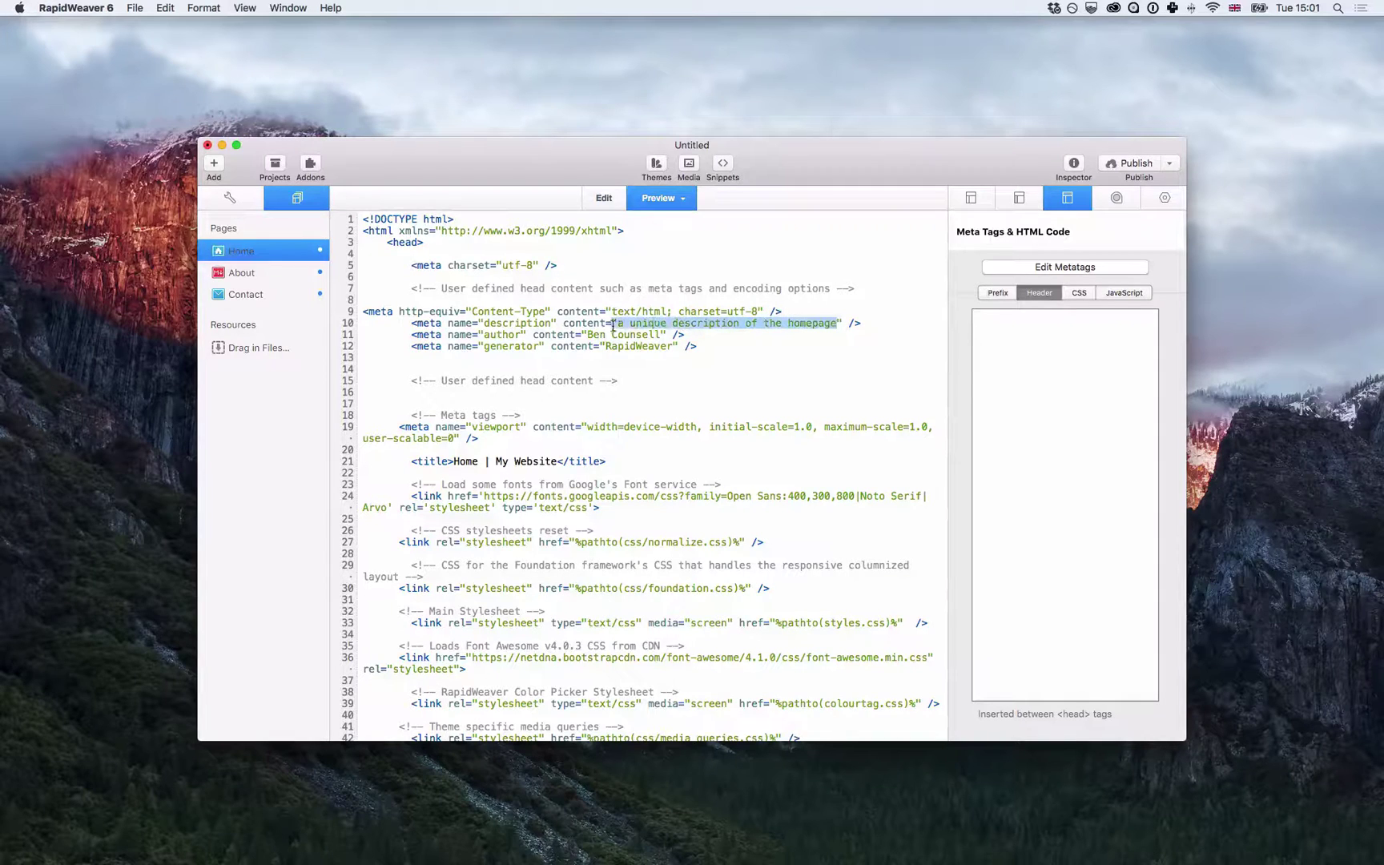
click(524, 332)
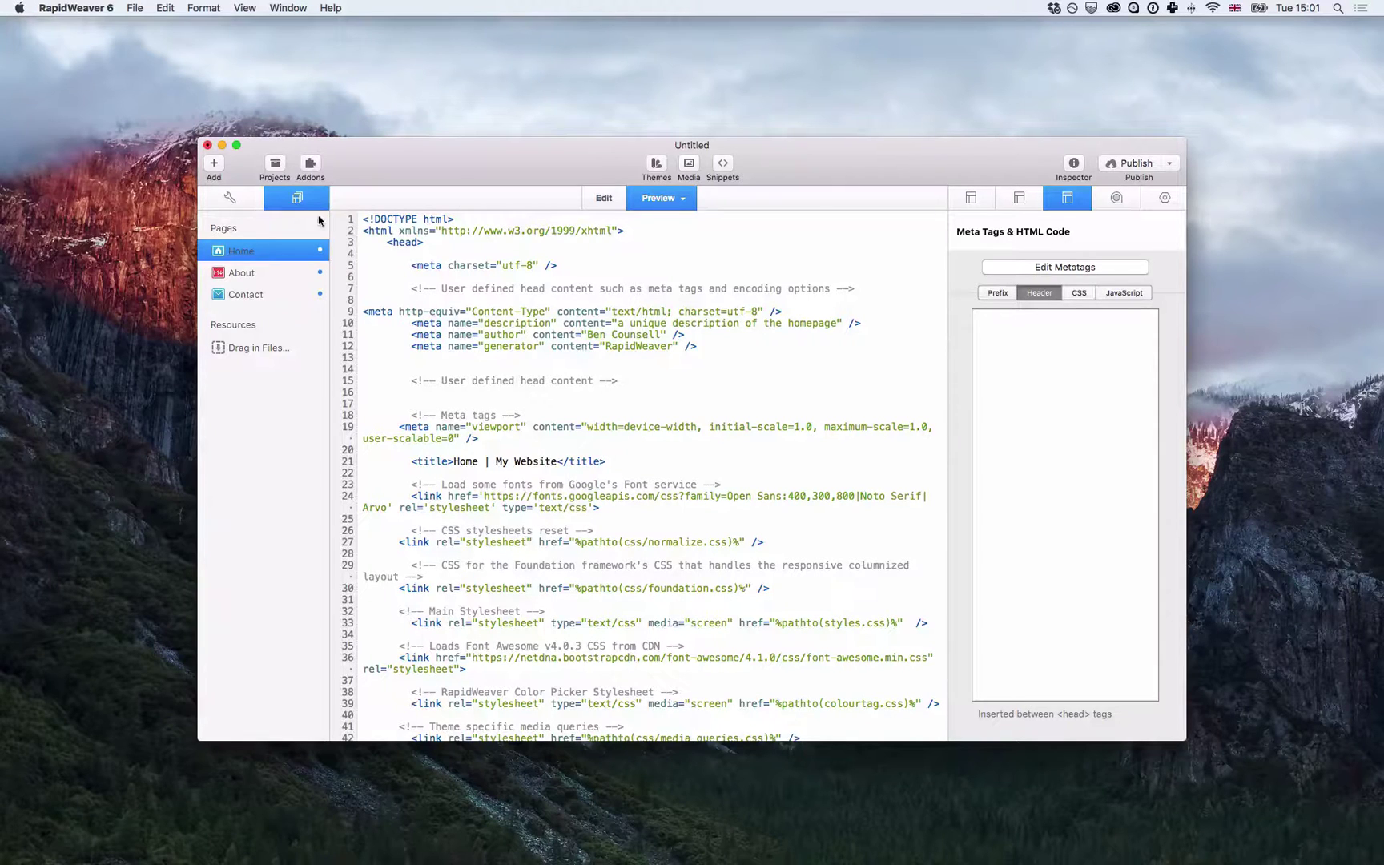
click(215, 205)
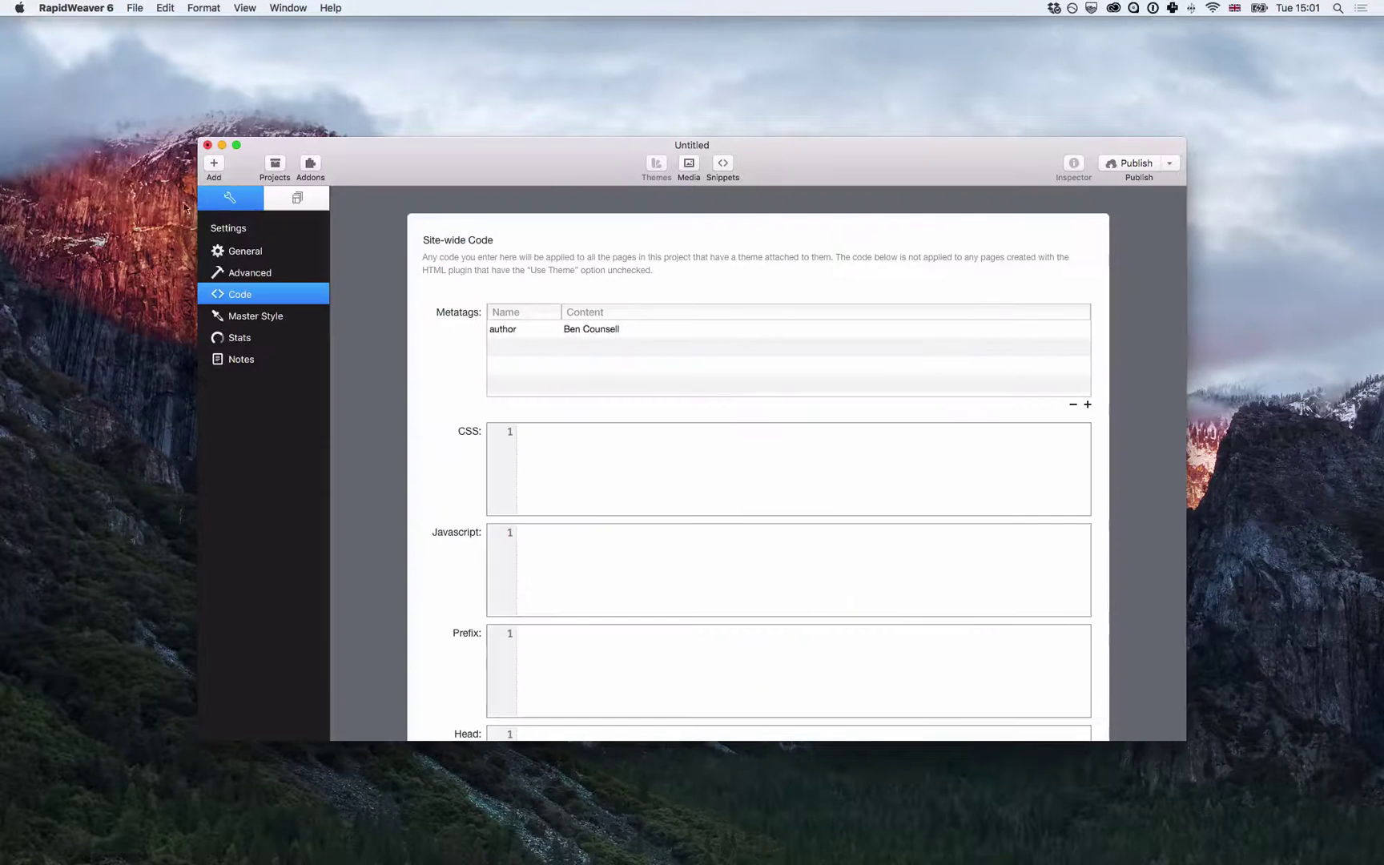
click(297, 200)
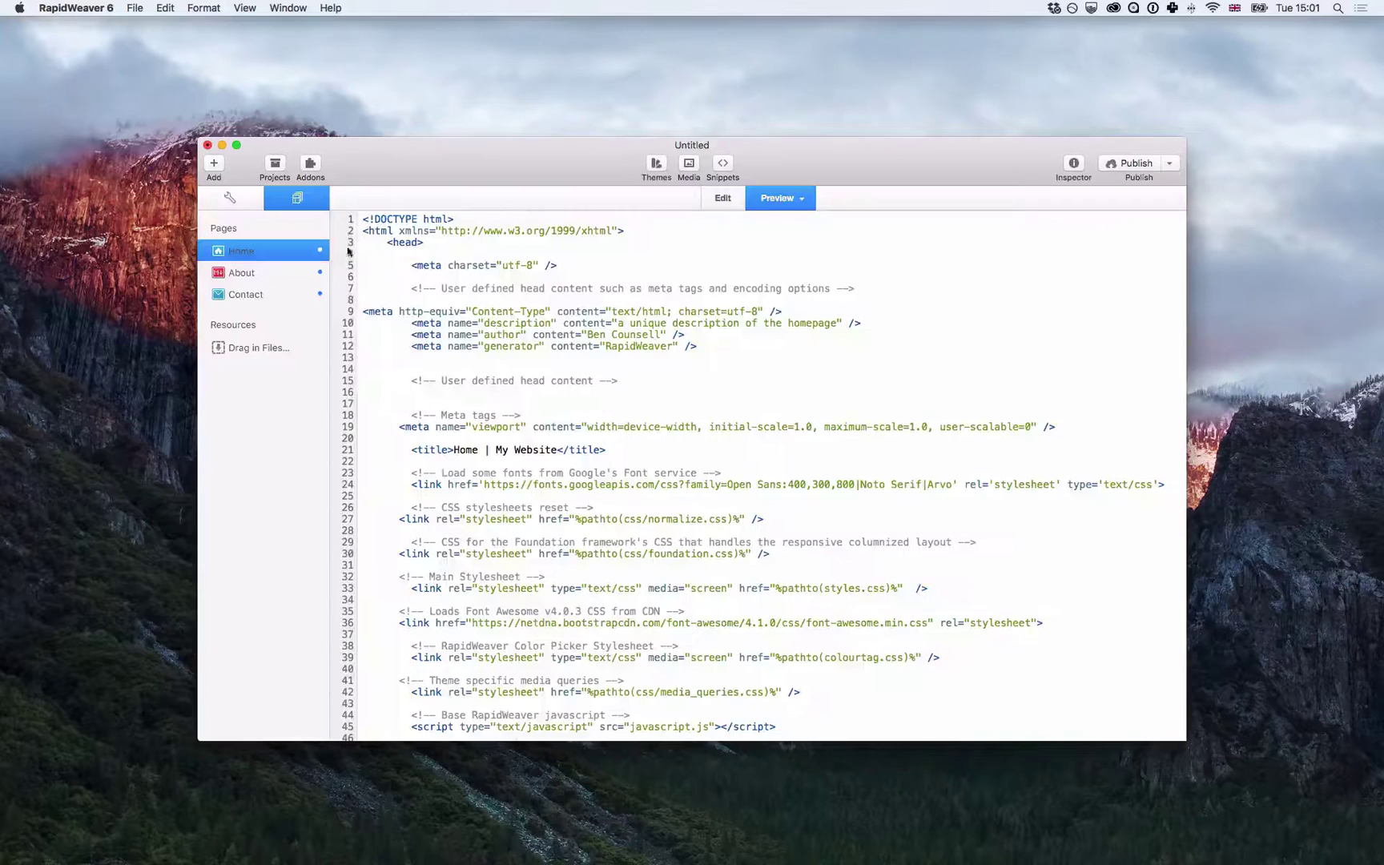
click(1072, 165)
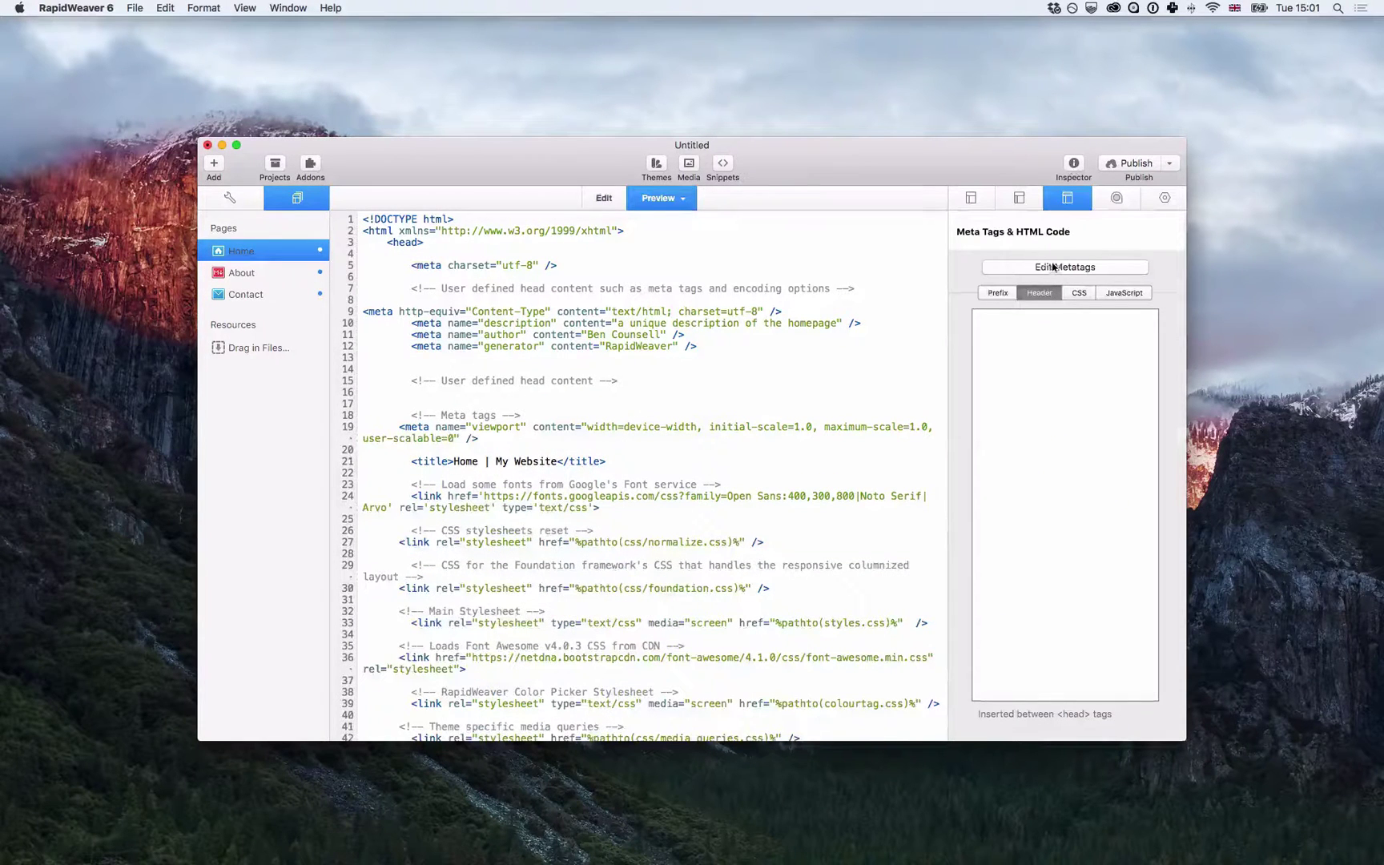